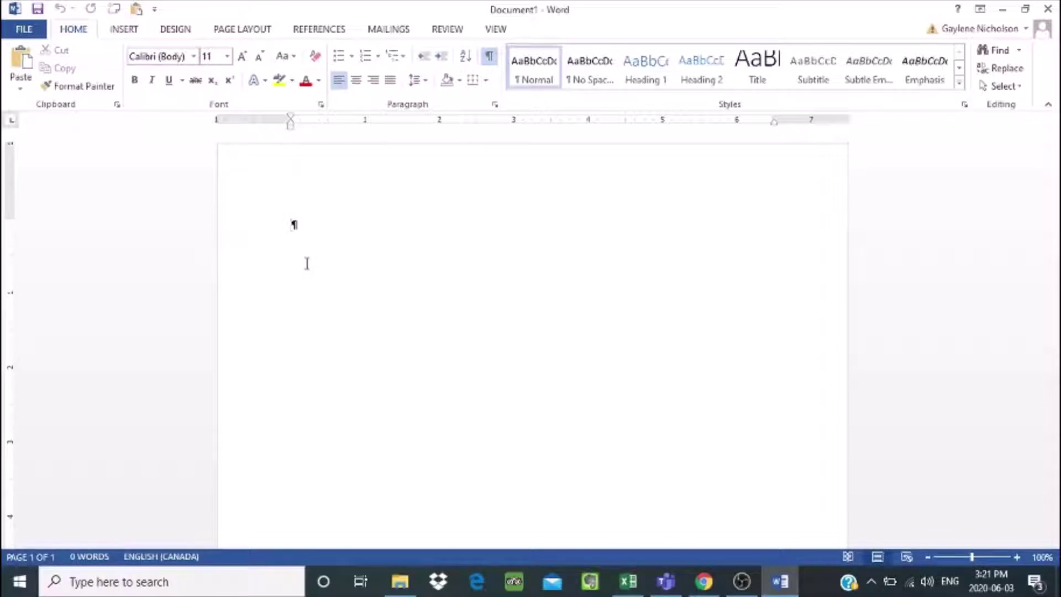
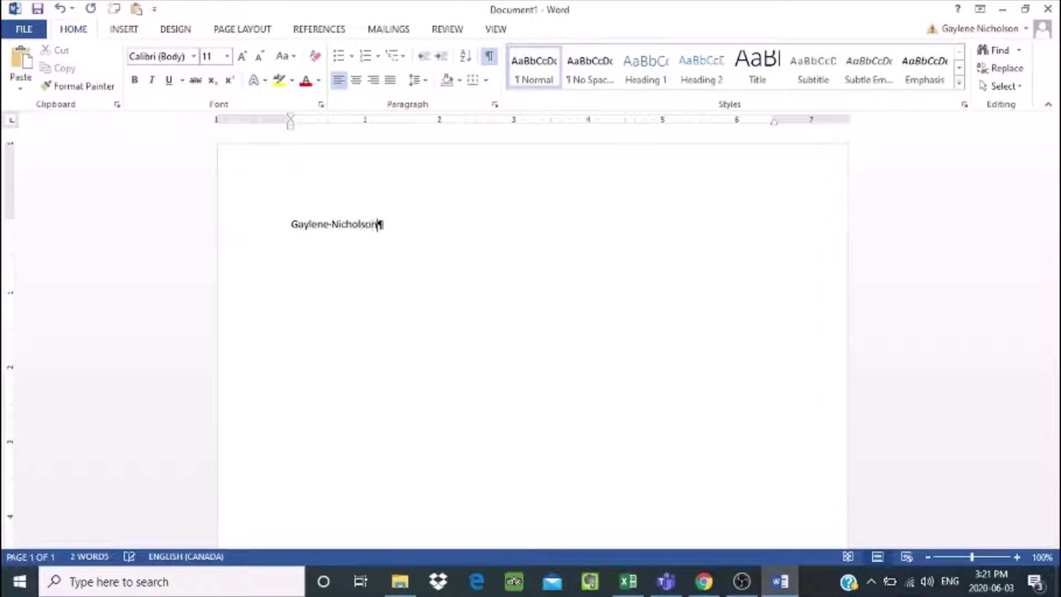
Step: Enter the sender's name, street address, and town with province and postal code on separate lines
key("Return")
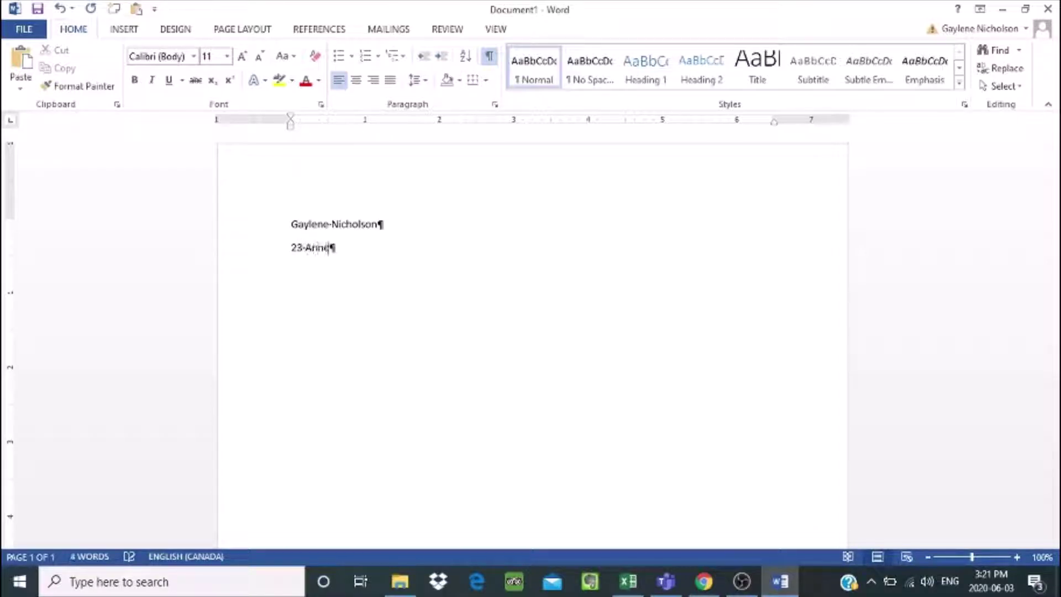
key("Return")
type("Montague")
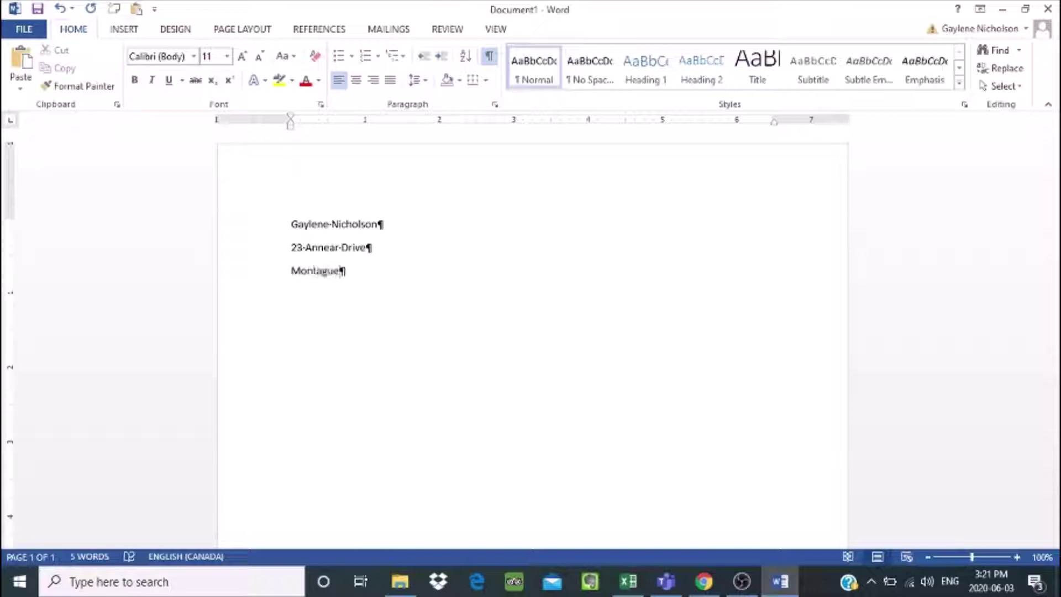
type(", PE  C0A 1R0")
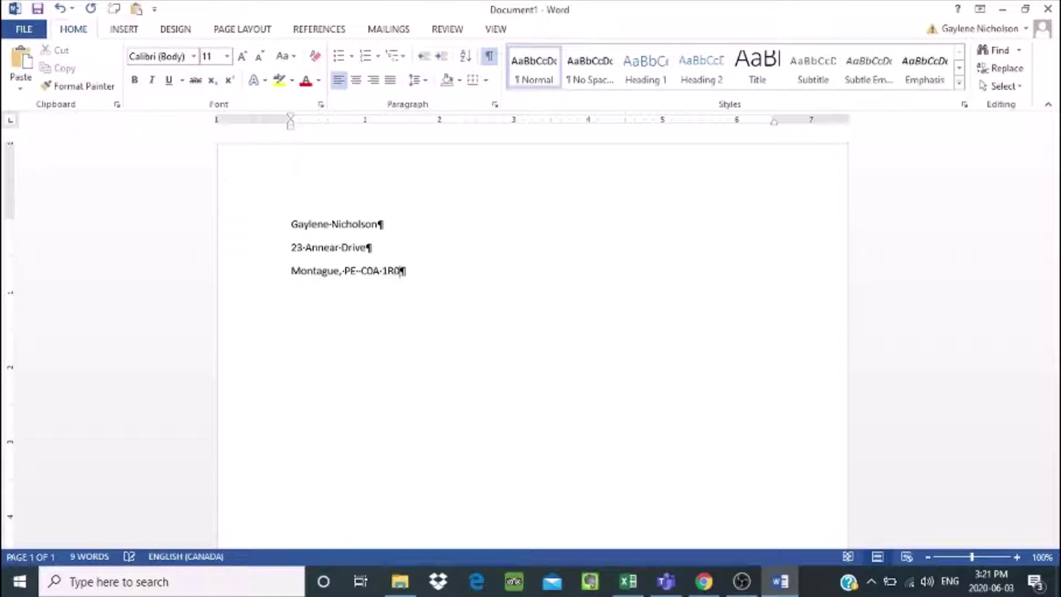
key("Return")
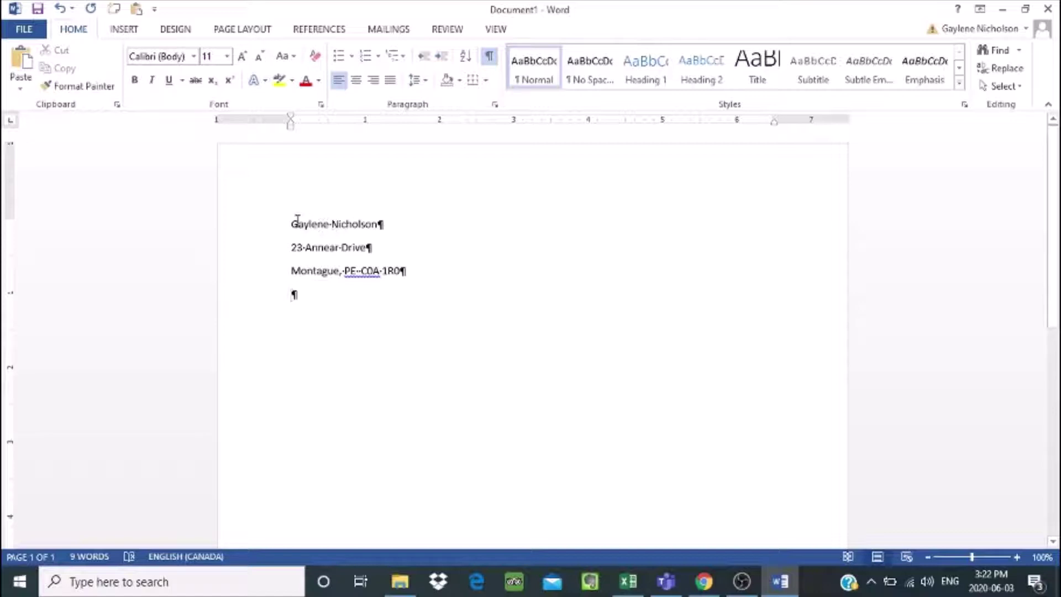
Step: Apply the No Spacing style to the return-address lines so they sit together
left_click_drag(294, 219, 370, 247)
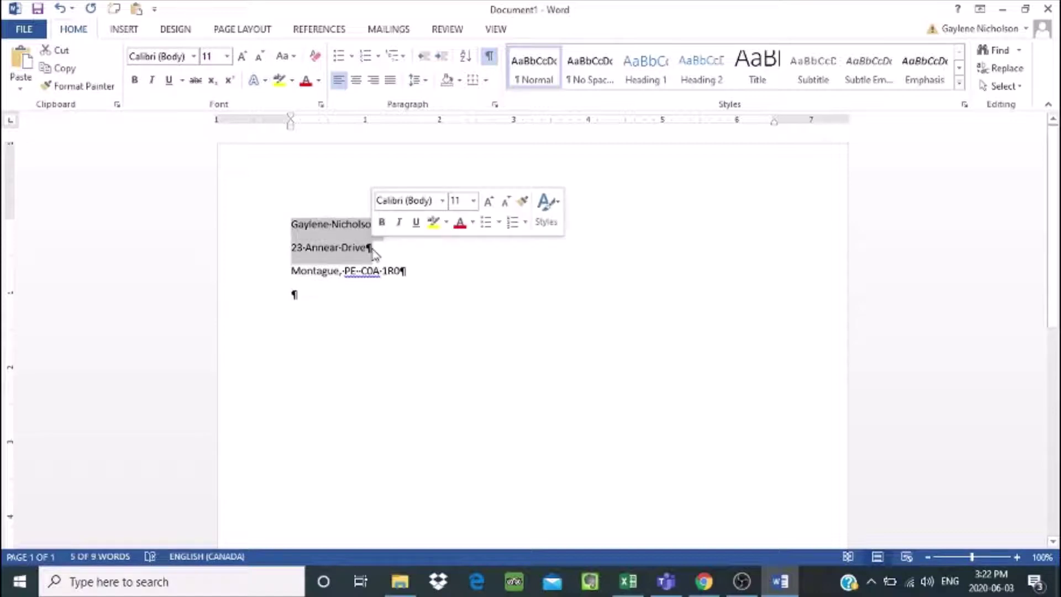
left_click(584, 83)
left_click(585, 83)
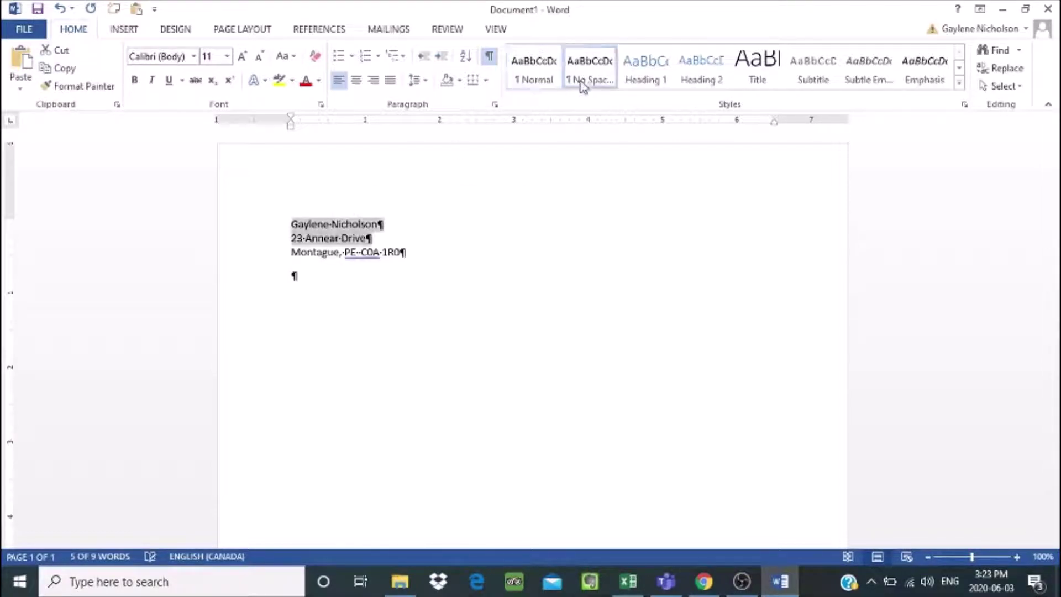
left_click(396, 253)
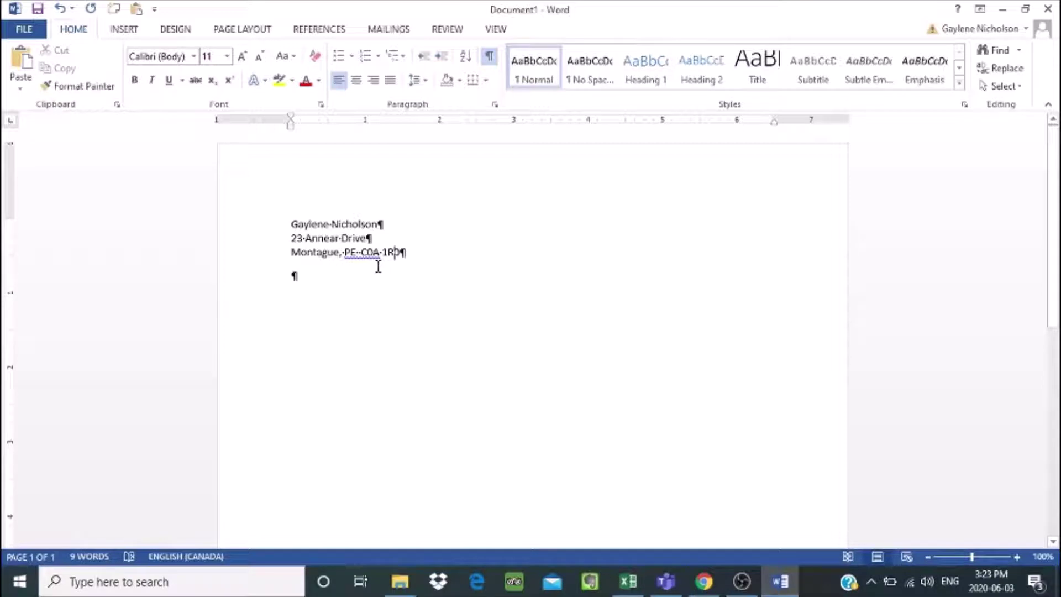
Step: Add the date July 10, 2020 and the recipient's titled name, separated by blank lines
left_click(294, 278)
key("Return")
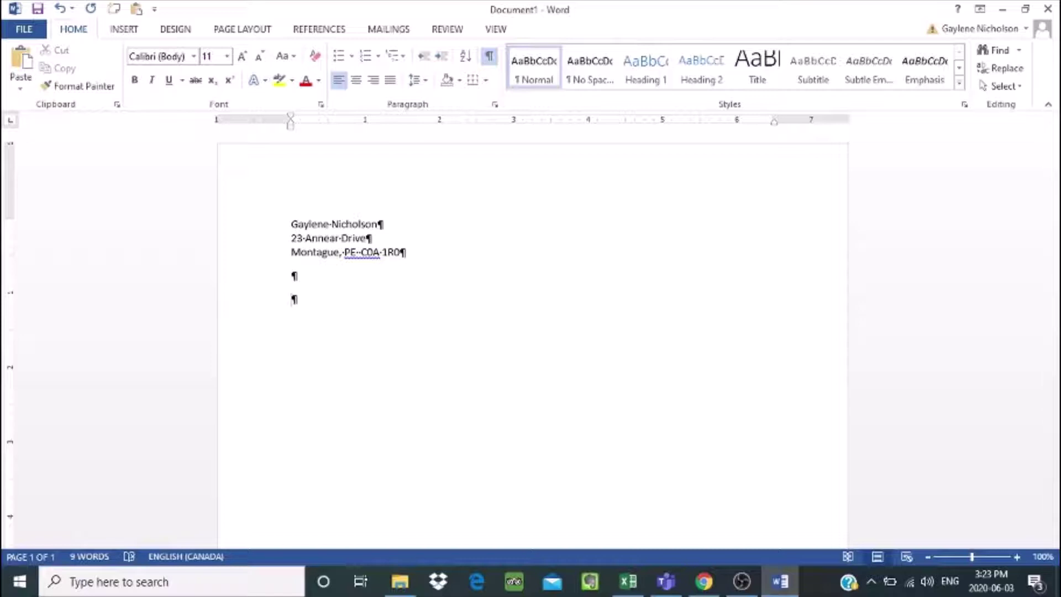
type("July 1")
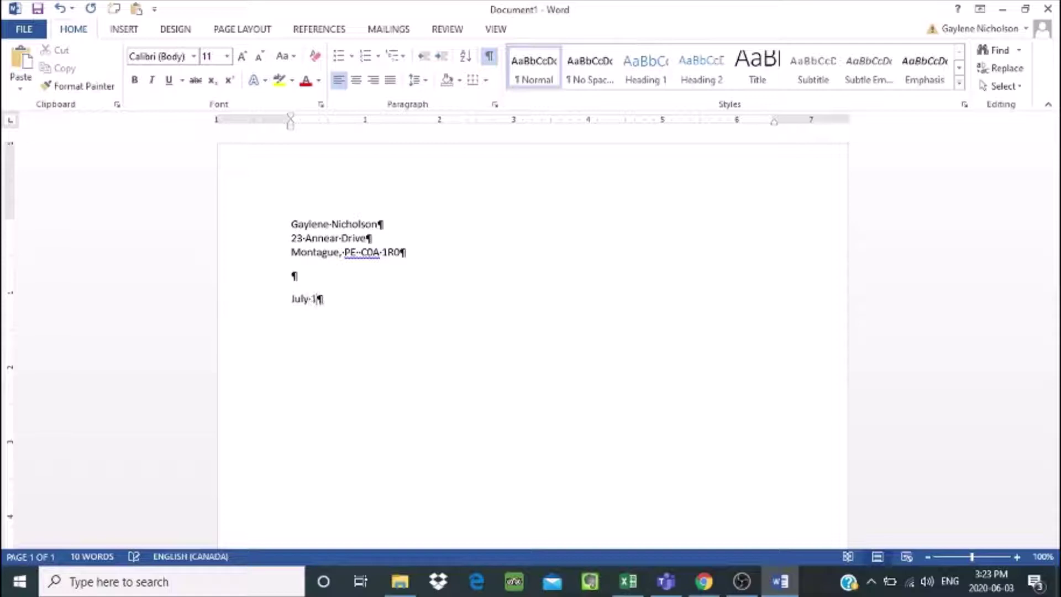
type("0, 2020")
key("Return")
key("Return")
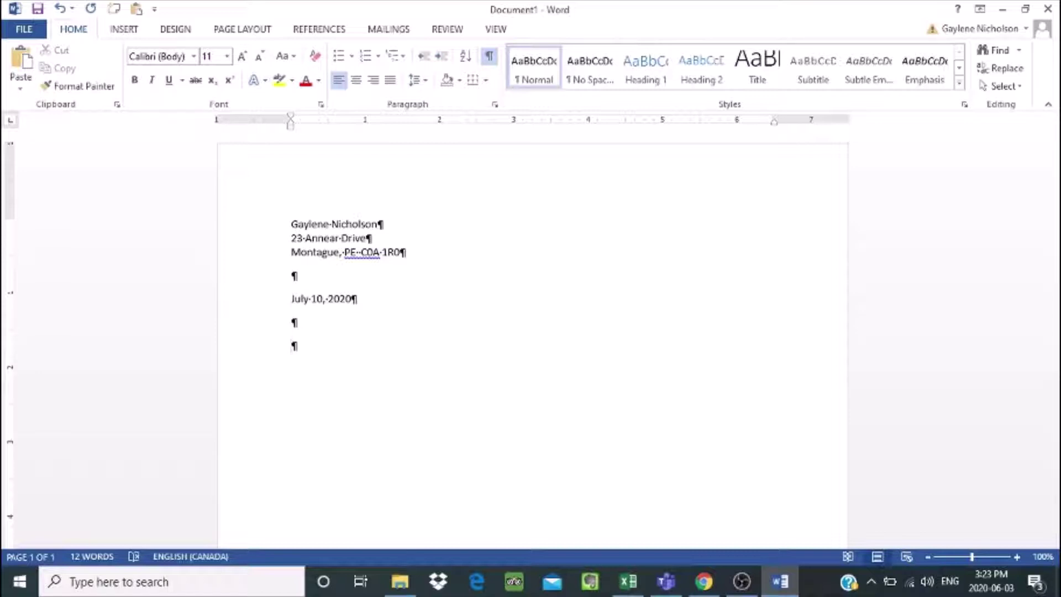
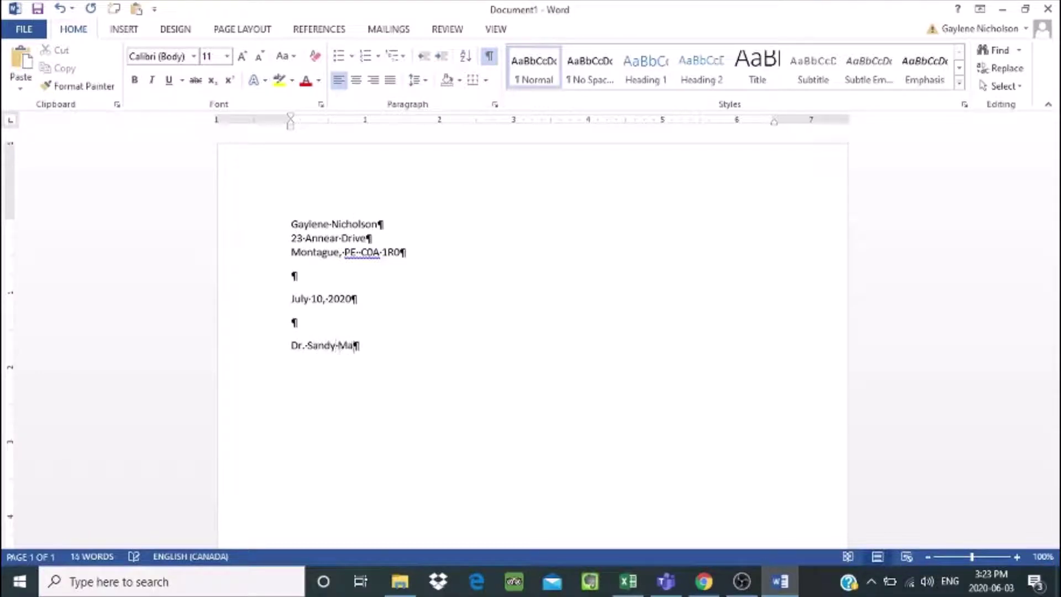
key("Return")
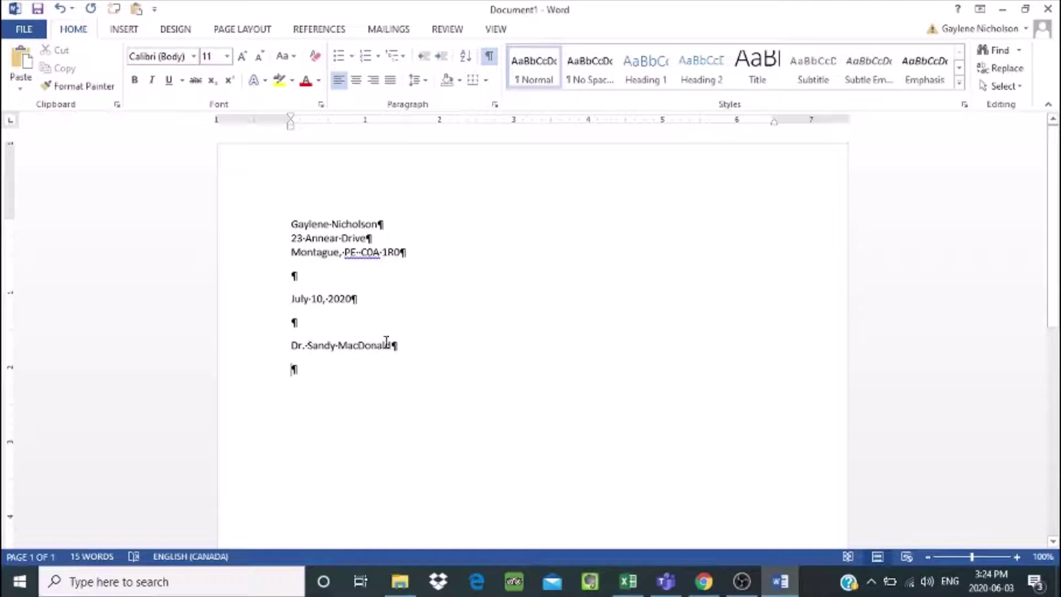
Step: Type the recipient's college and city-with-province lines, leaving a line between them
type("Holla")
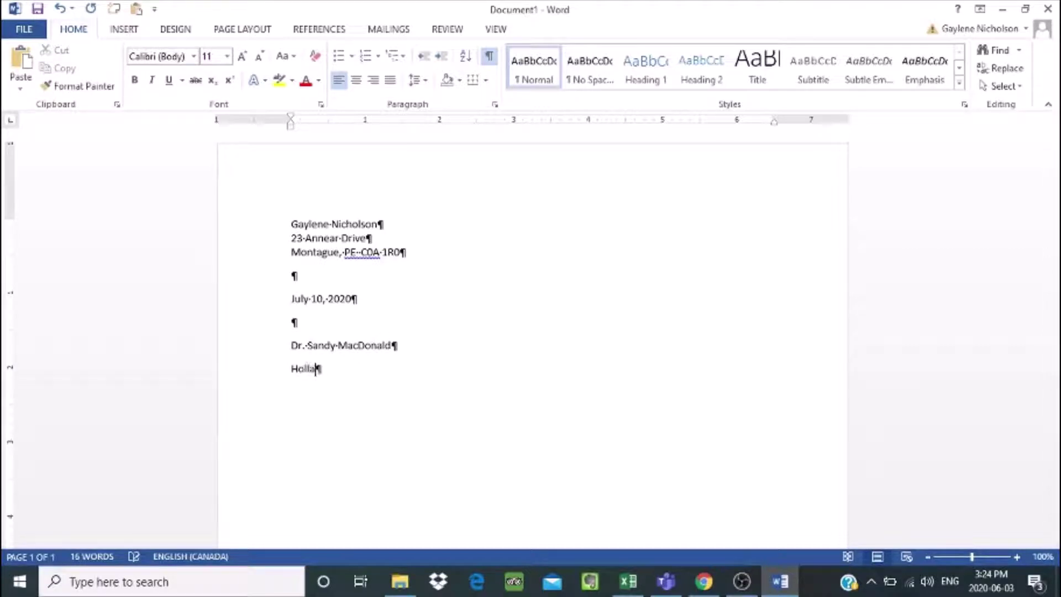
type("nd College")
key("Return")
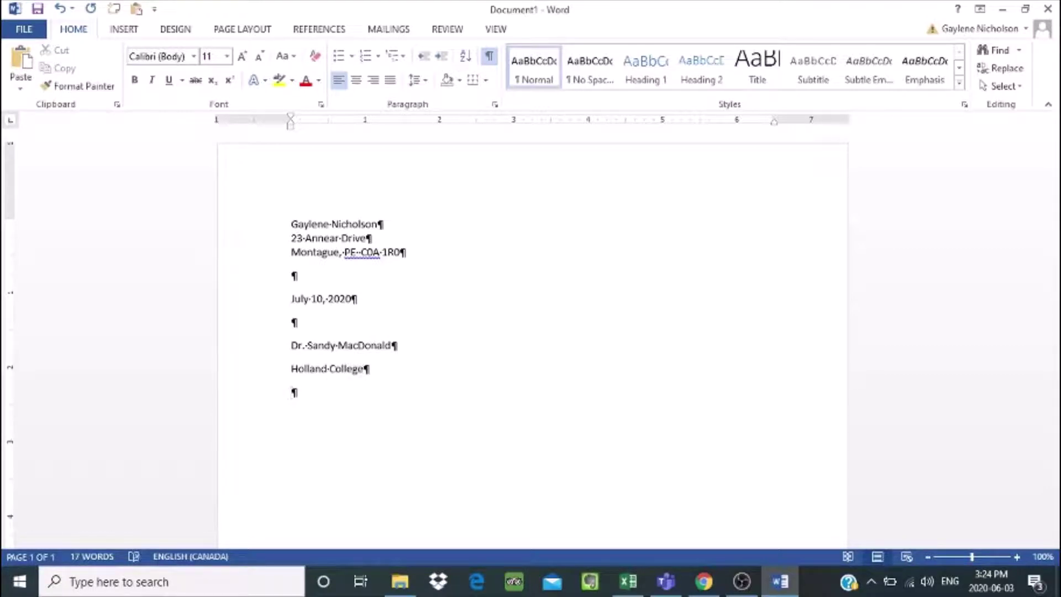
type("Charlottetown, ")
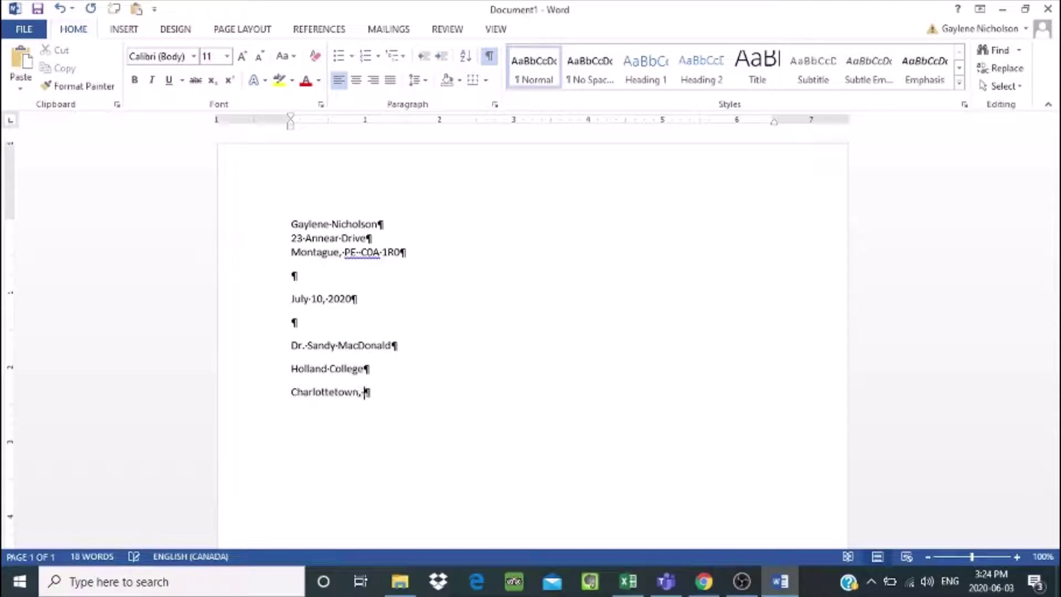
type("PE")
left_click(364, 362)
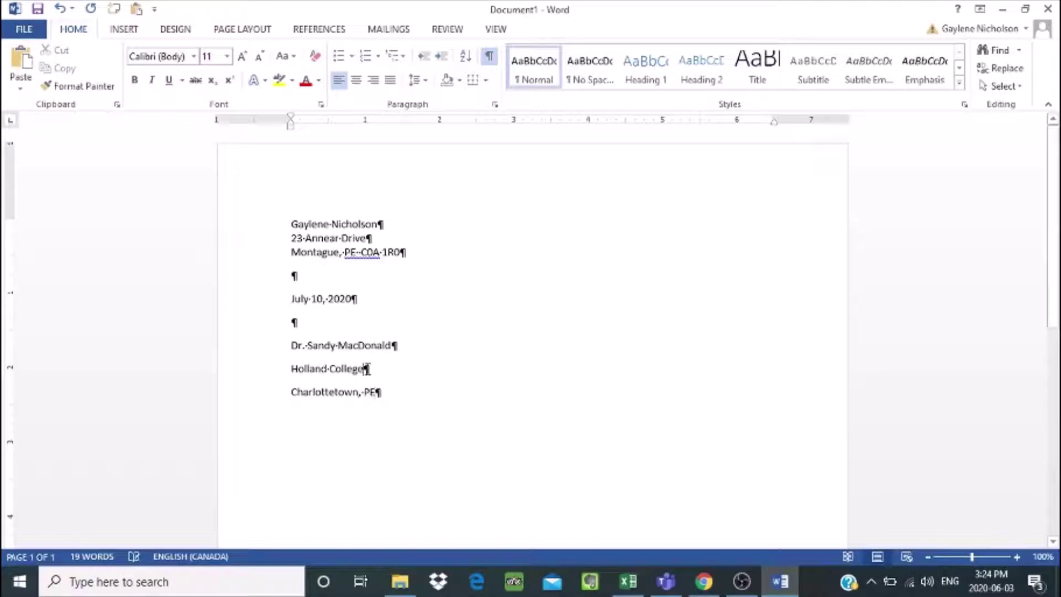
key("Return")
Step: Fill in the college's street address and the postal code after the city line
type("140")
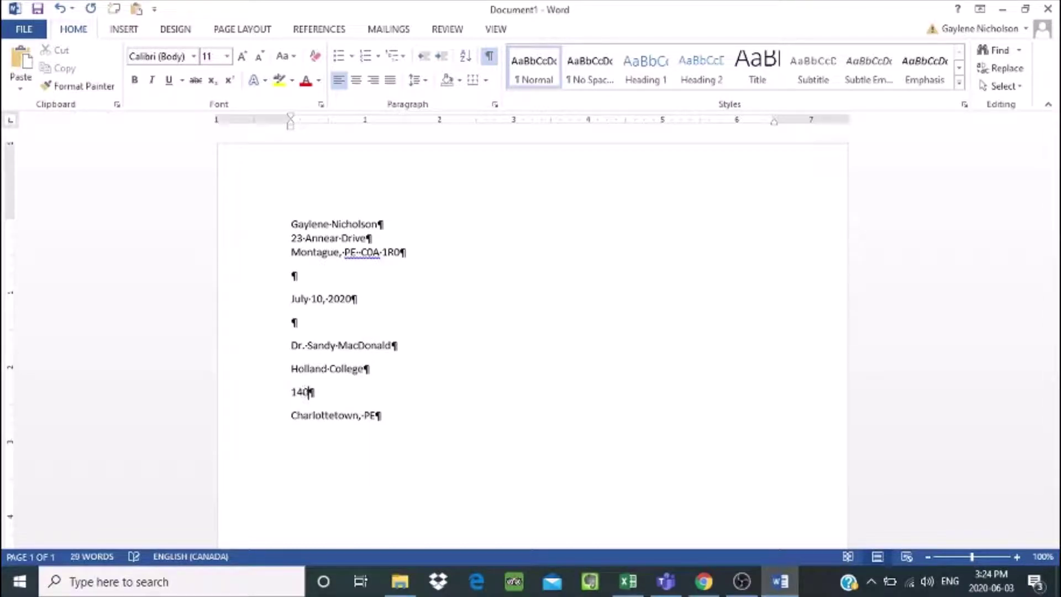
type(" Weymo")
type("th")
key("BackSpace")
key("BackSpace")
type("uth ")
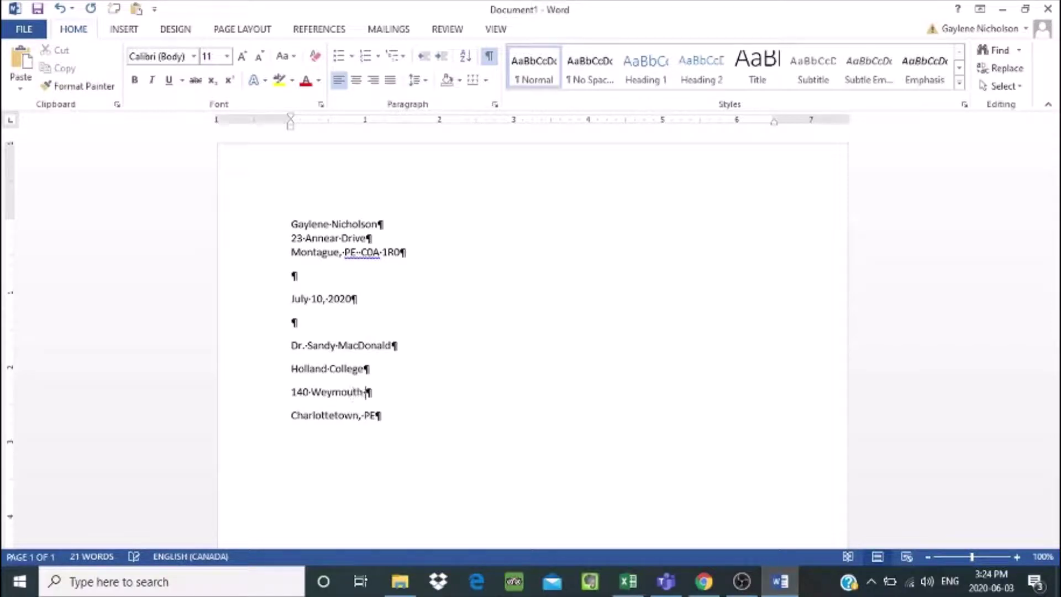
type("Street")
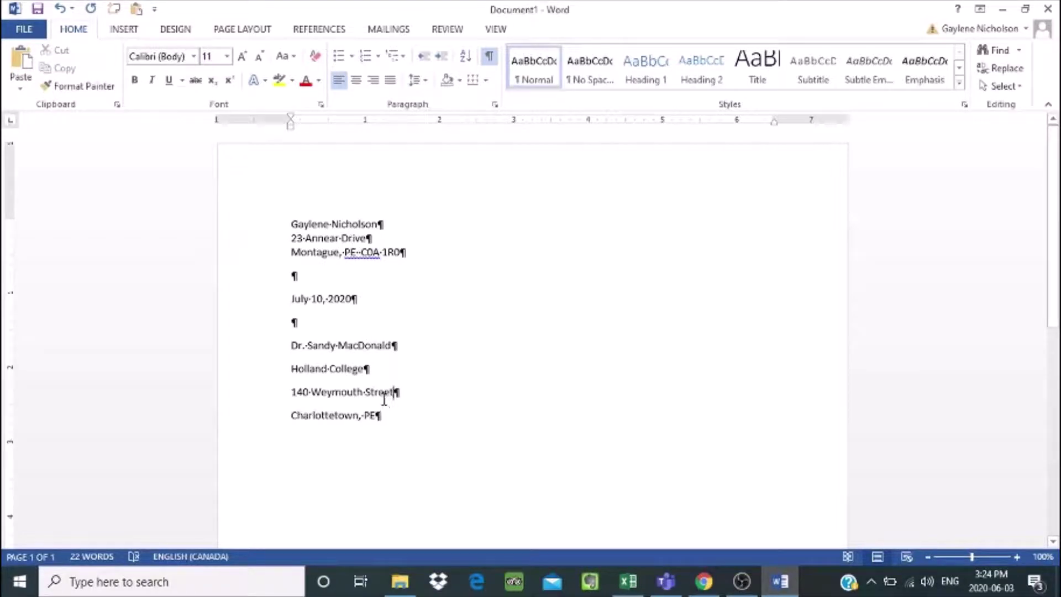
left_click(377, 415)
type("C")
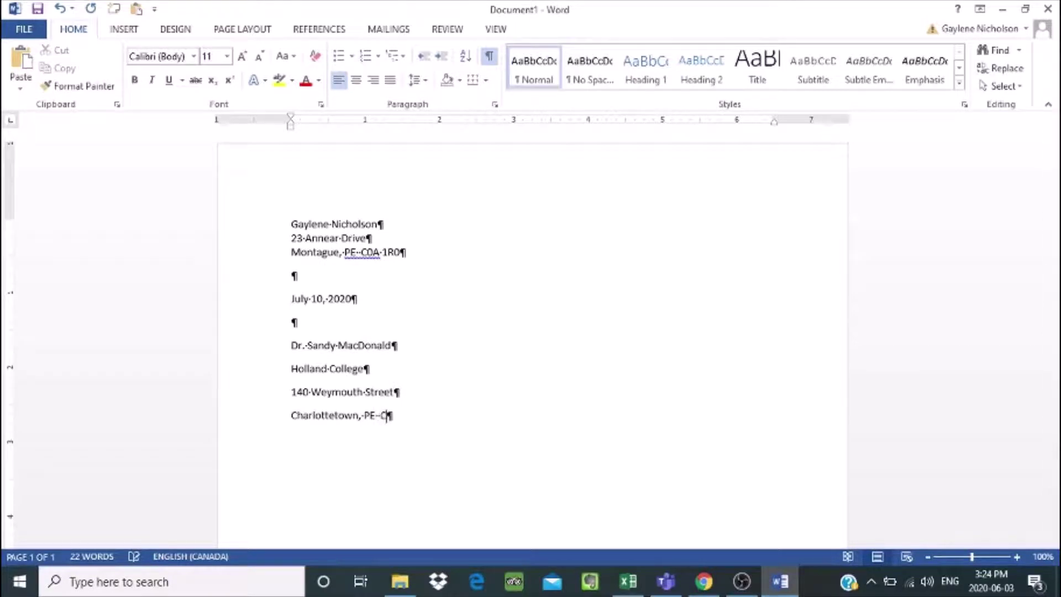
type("1A 7N8")
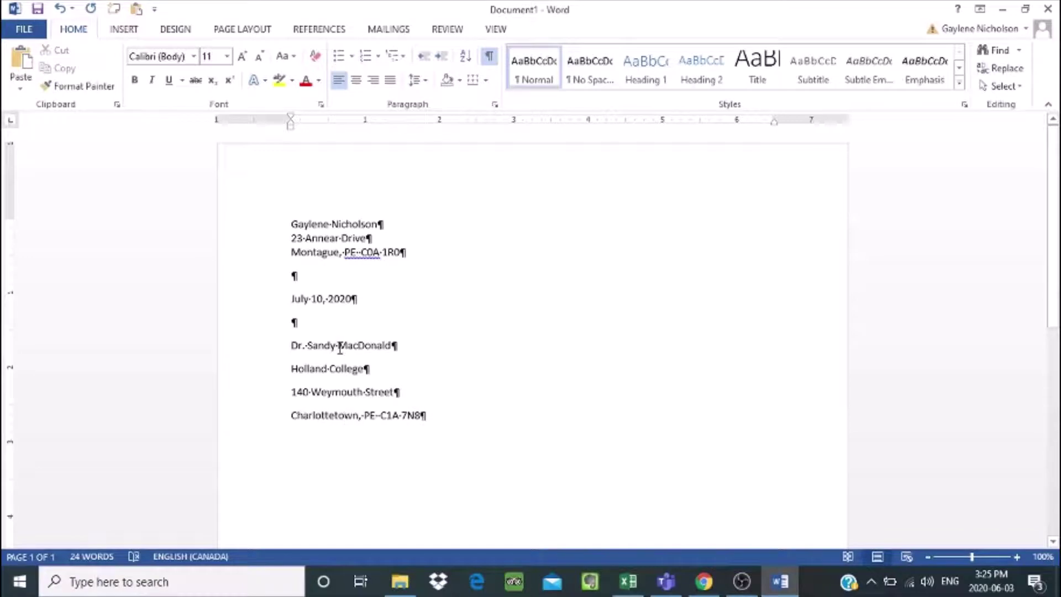
Step: Tighten the recipient address lines with No Spacing and add an empty paragraph below
left_click_drag(343, 347, 392, 396)
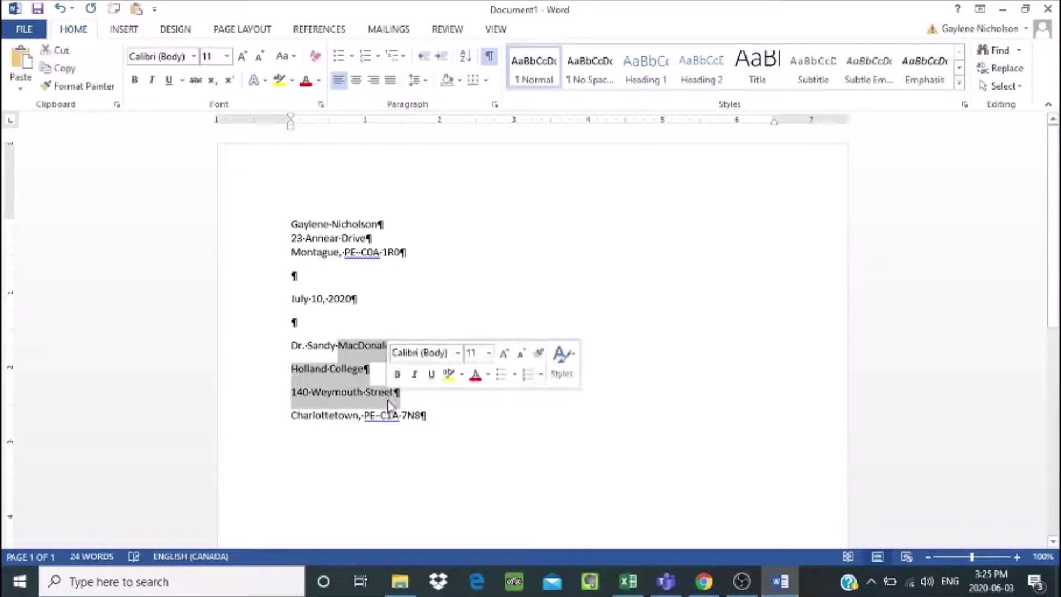
left_click(578, 69)
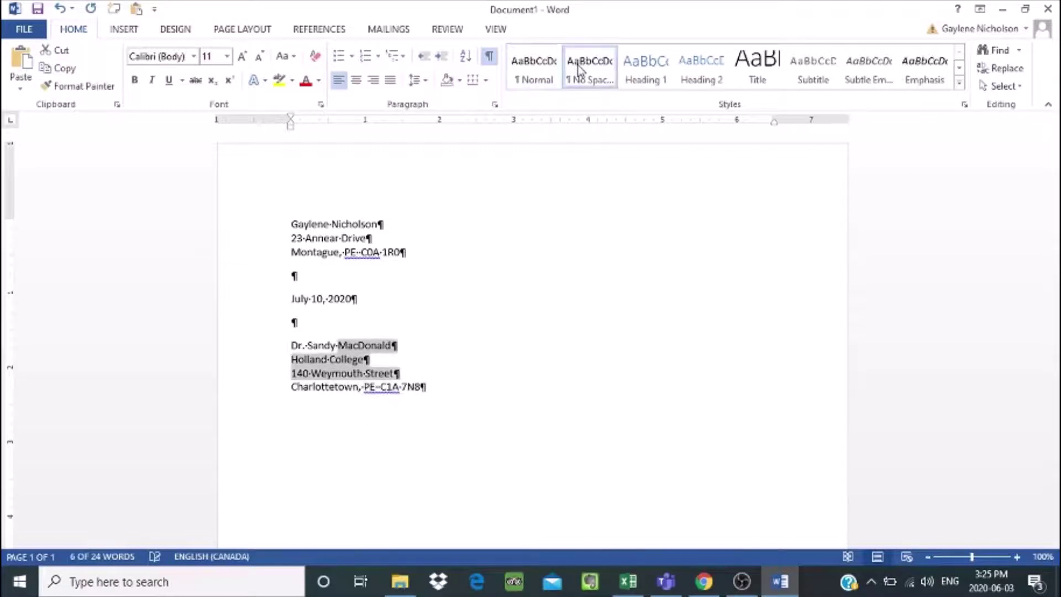
left_click(324, 388)
left_click(431, 387)
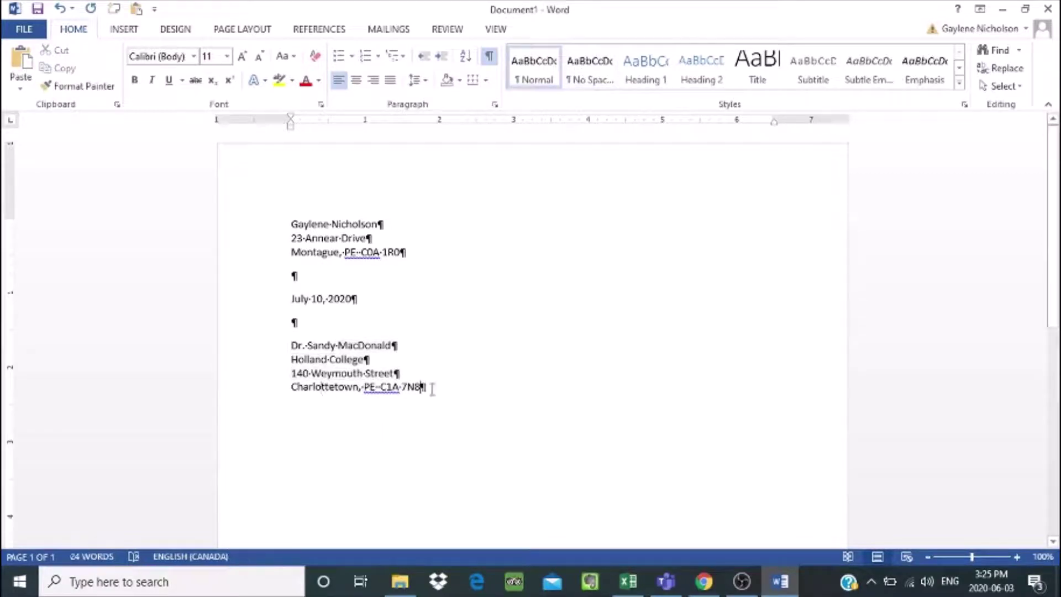
key("Return")
key("Return")
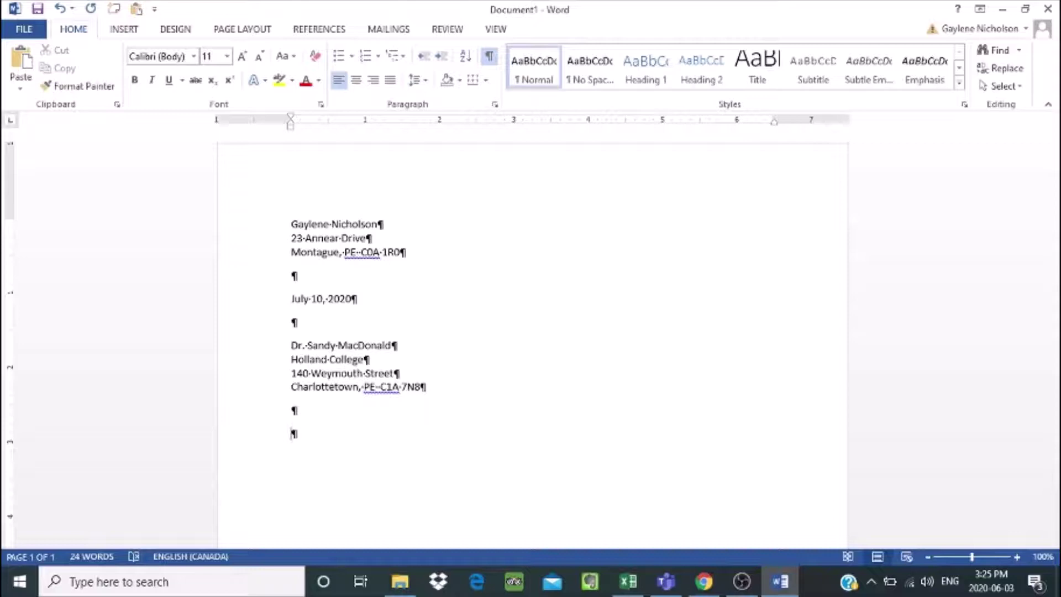
Step: Type the salutation addressing the recipient by title and surname, ending with a colon
type("Dear Dr. MacDonla")
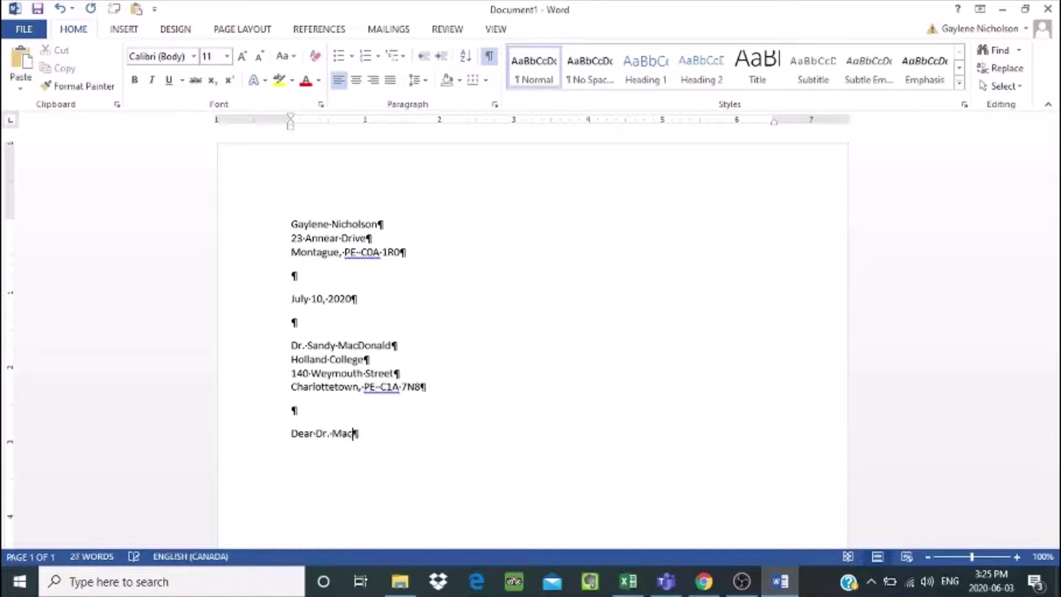
key("BackSpace")
key("BackSpace")
type("ald:")
key("Return")
Step: Type the body paragraphs 'State the purpose of your letter.' and 'Provide details of the letter.'
scroll(1052, 250, "down", 2)
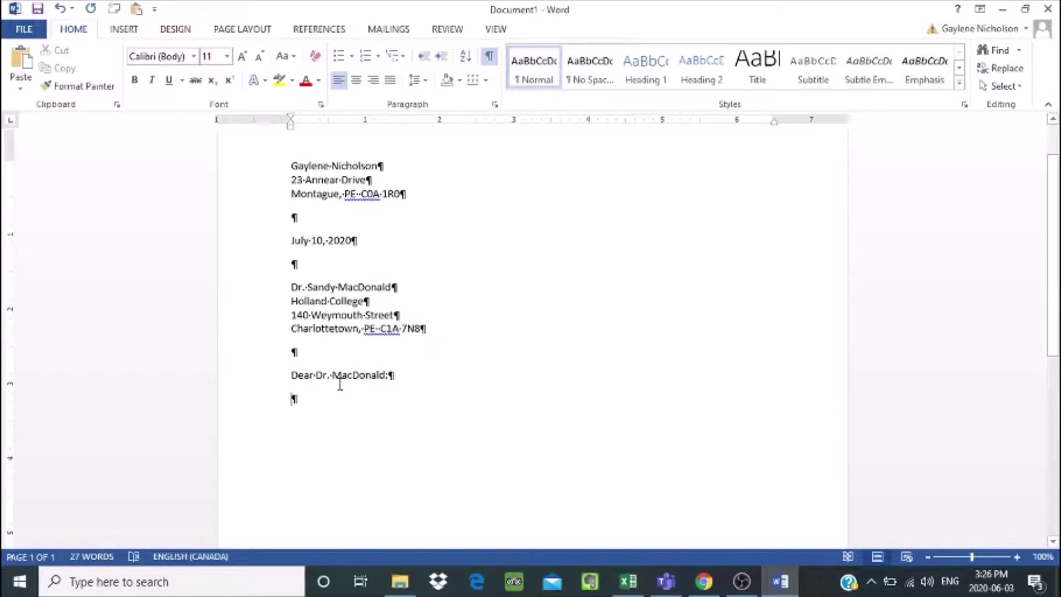
type("State t")
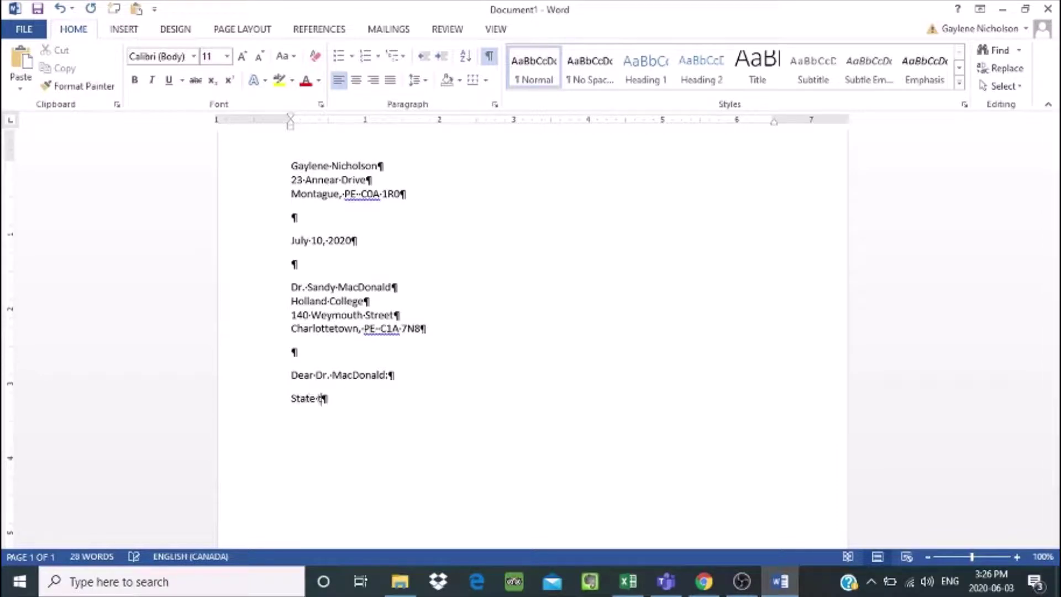
type("he purpose o")
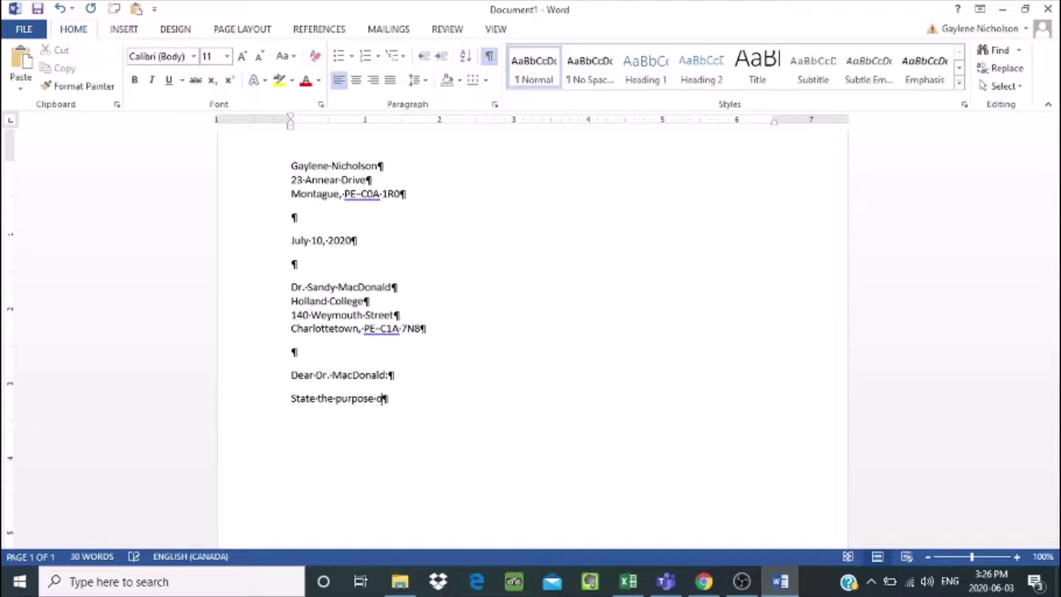
type("f your letter.")
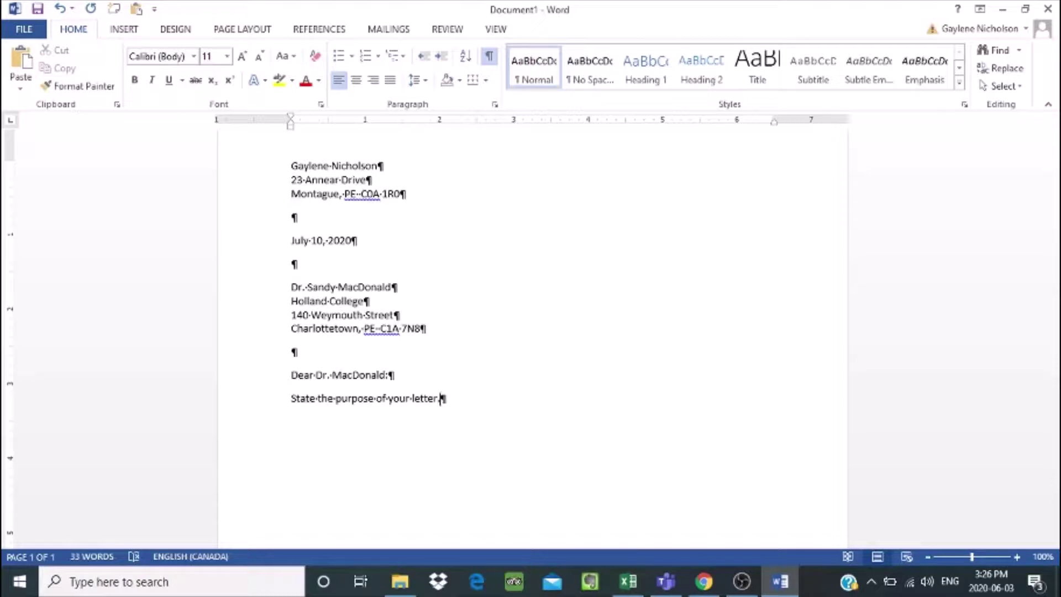
key("Return")
type("Provide details of")
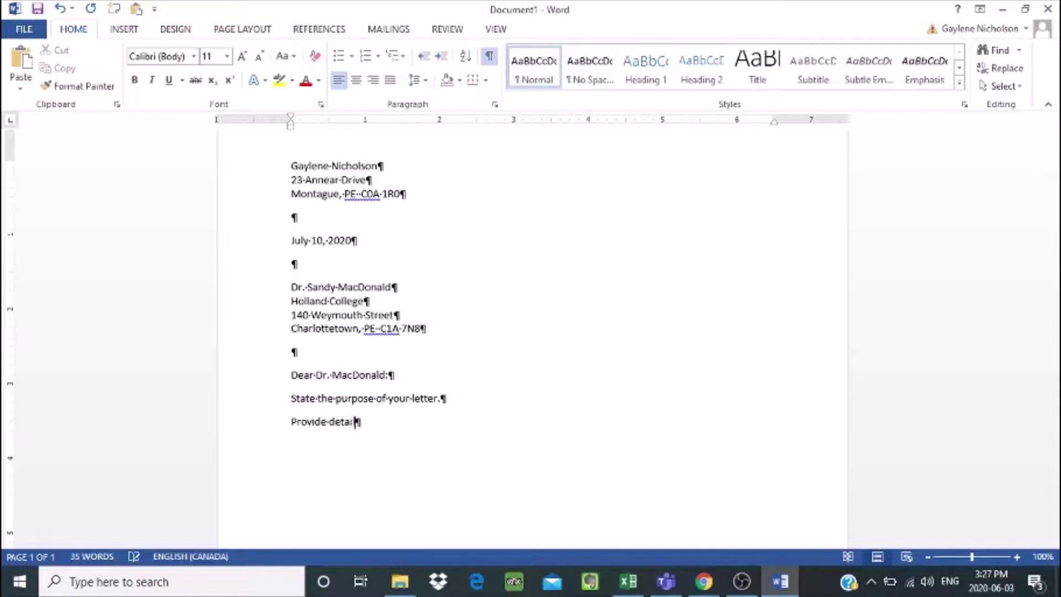
type(" the letter")
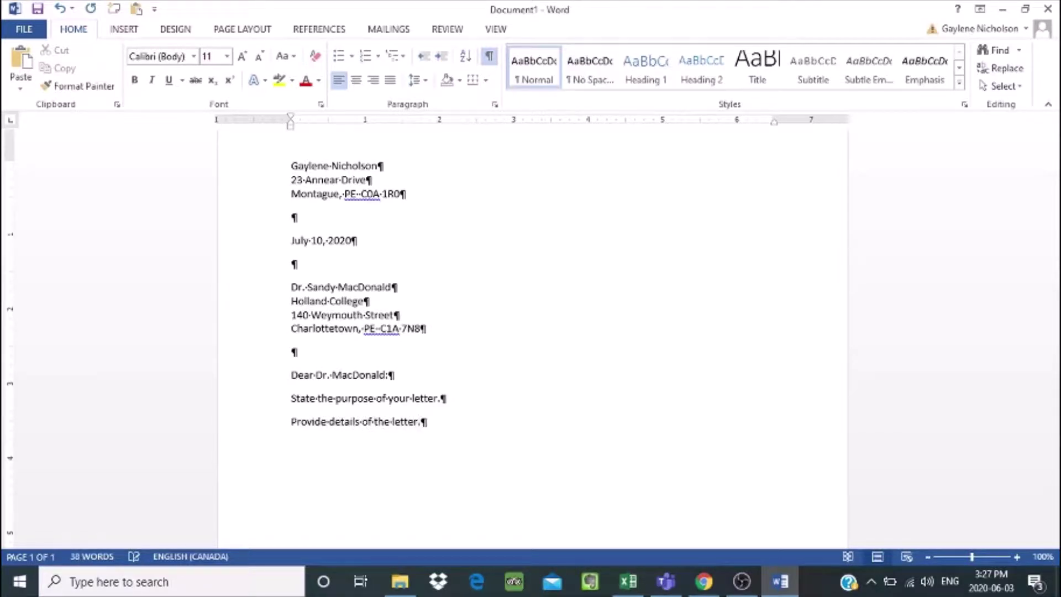
type(".")
key("Return")
Step: Add the final paragraph thanking the reader, with a call to action and contact details
type("Thanks")
key("BackSpace")
type("the reader")
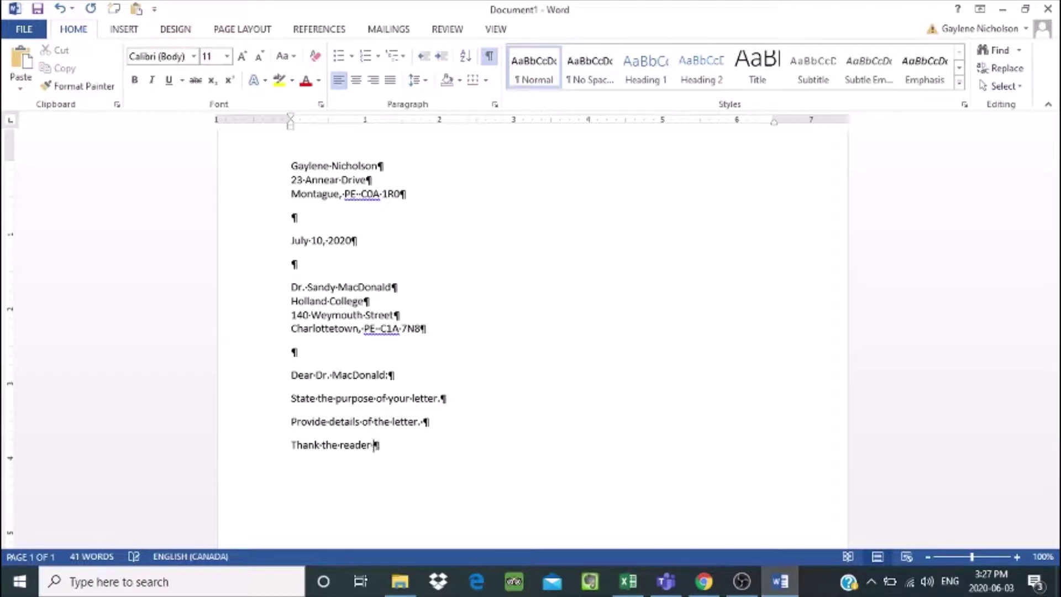
type(" for time and conside")
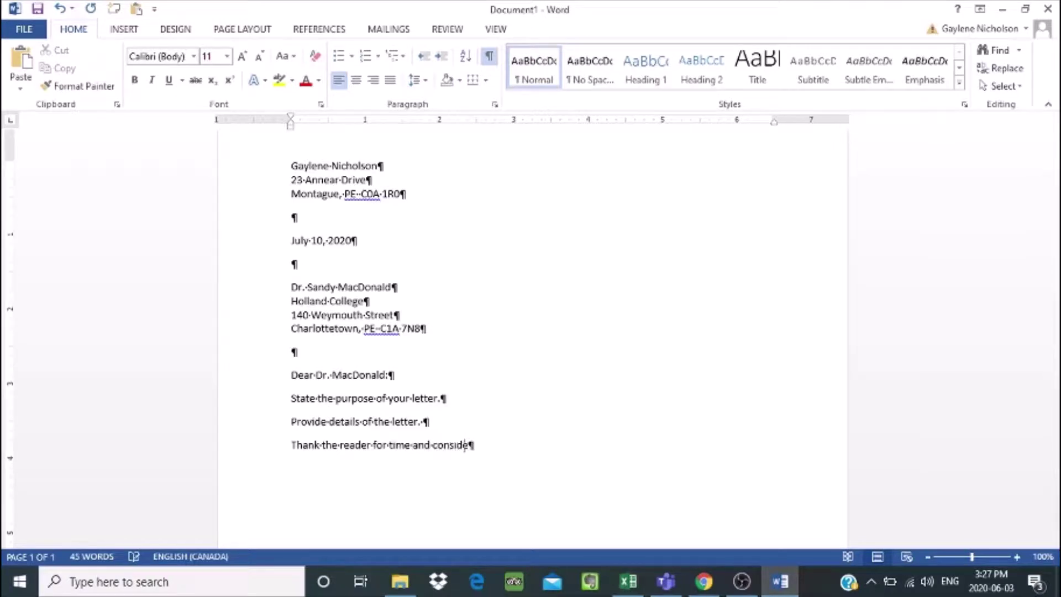
type("ration. Call to ac")
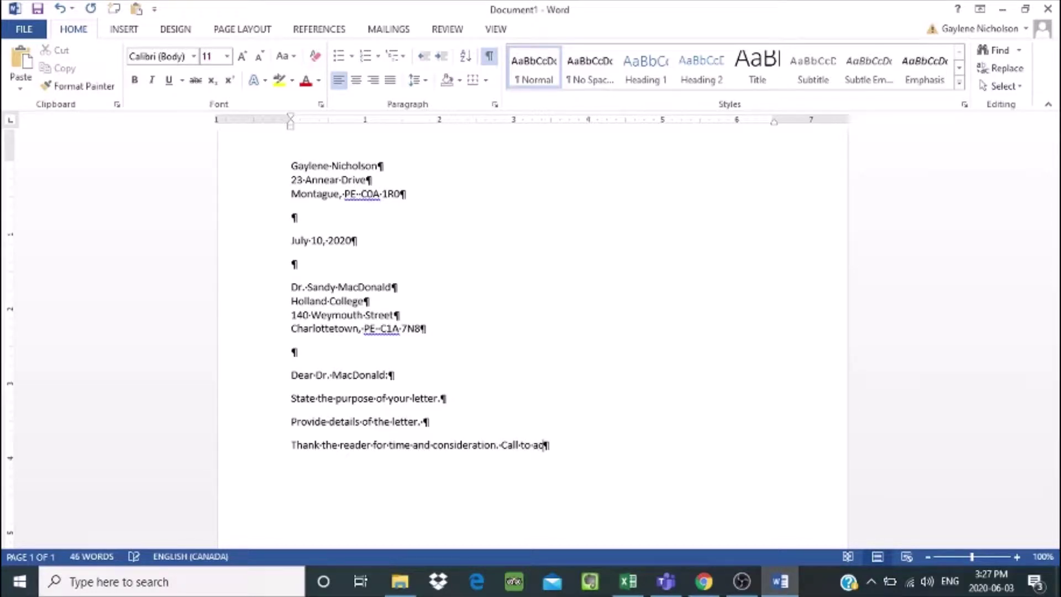
type("tion.")
type("Provide conta")
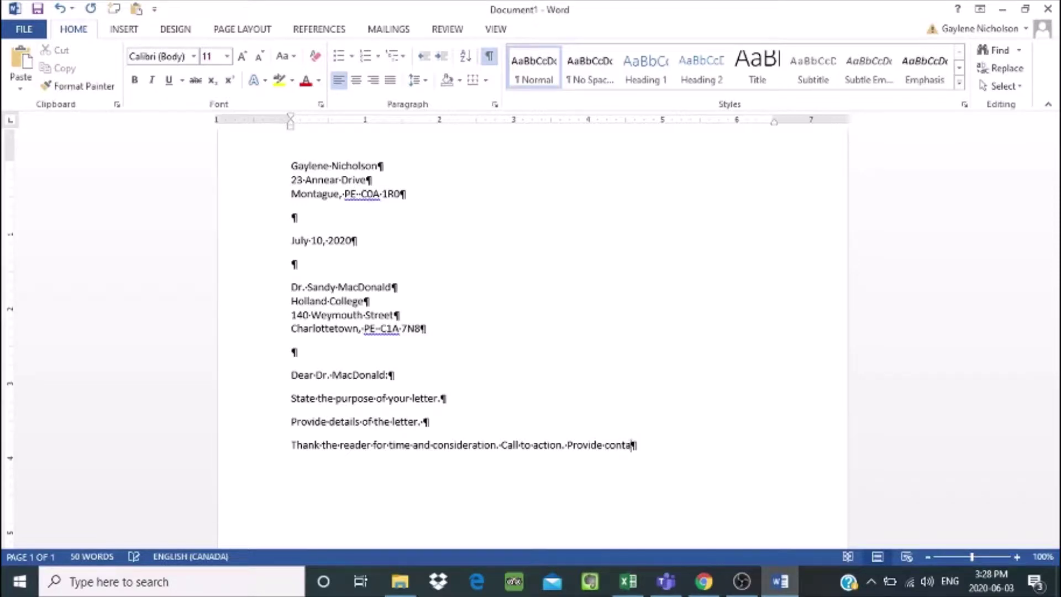
type("ct details.")
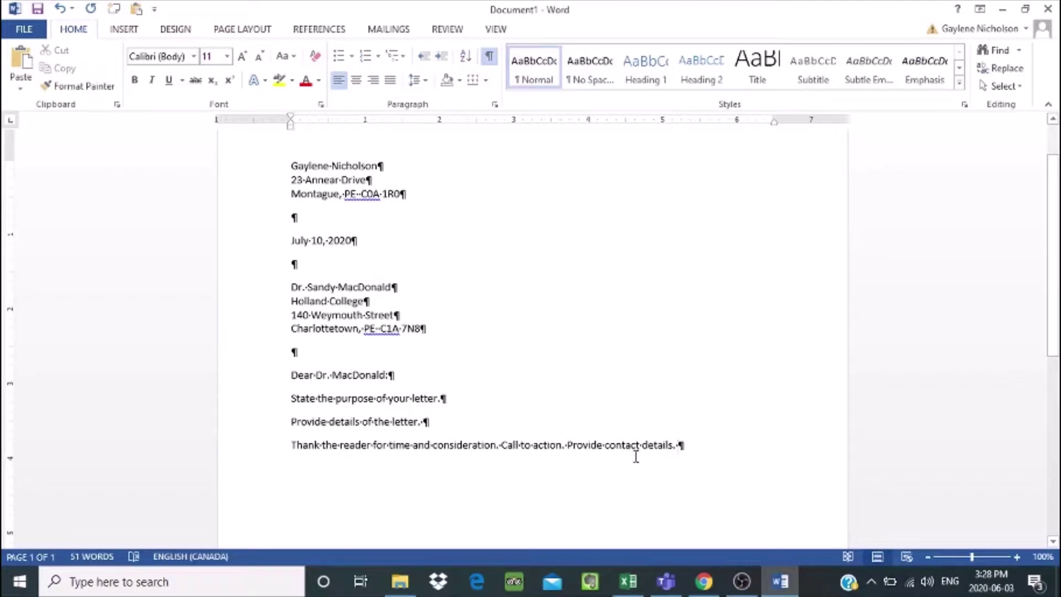
Step: Add the closing 'Sincerely,' followed by the signer's name
key("Return")
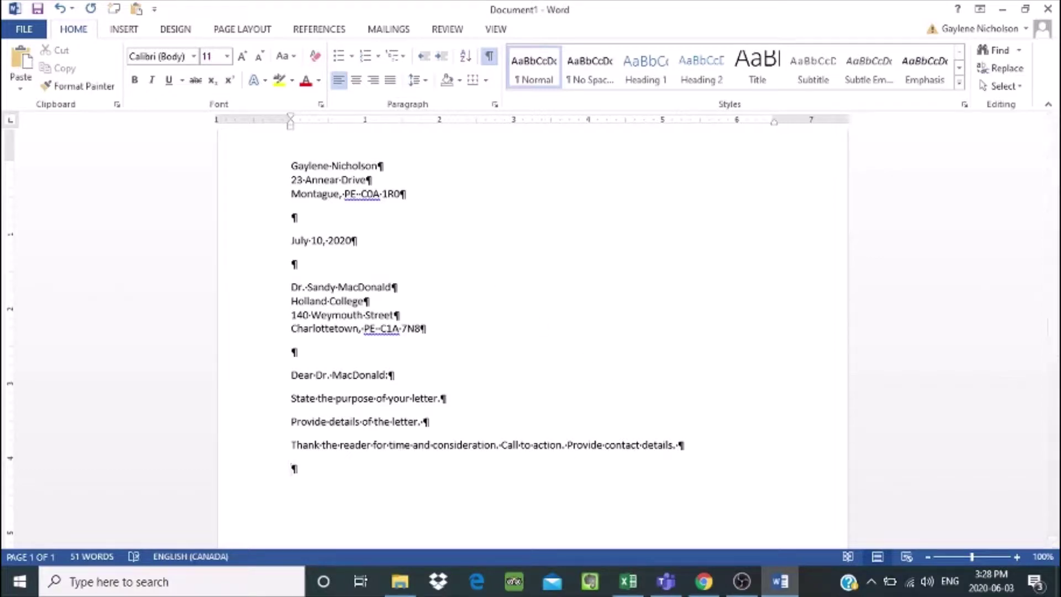
type("Sincerely")
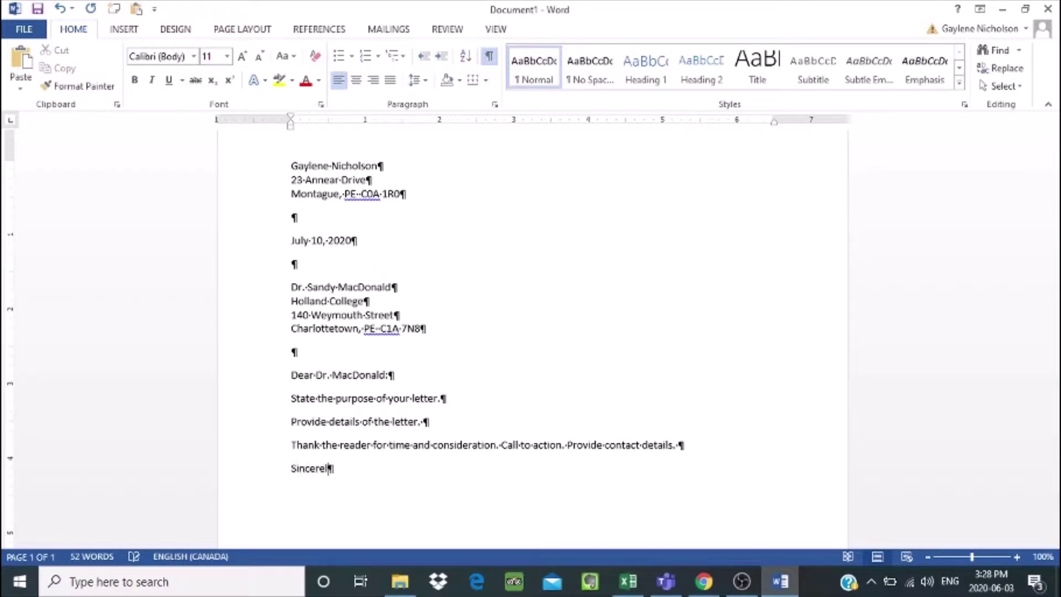
type(",")
key("Return")
key("Return")
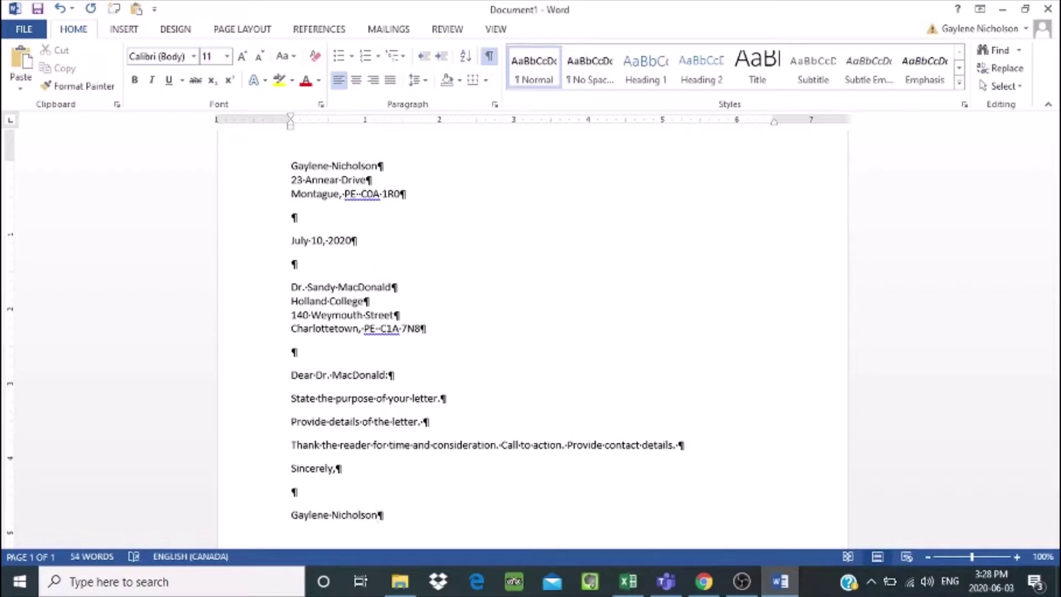
key("Return")
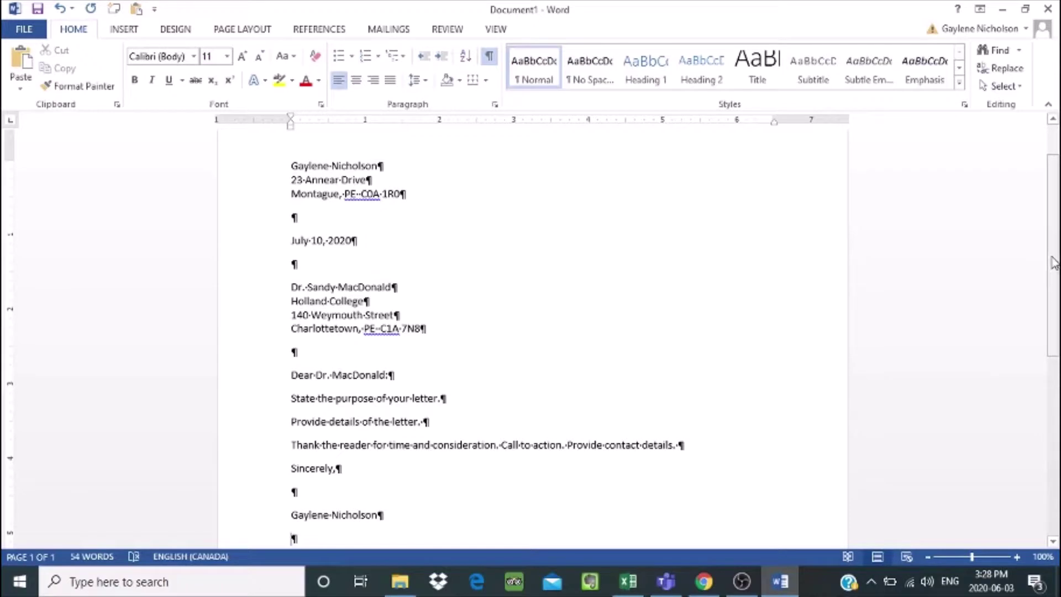
left_click_drag(1054, 263, 1055, 326)
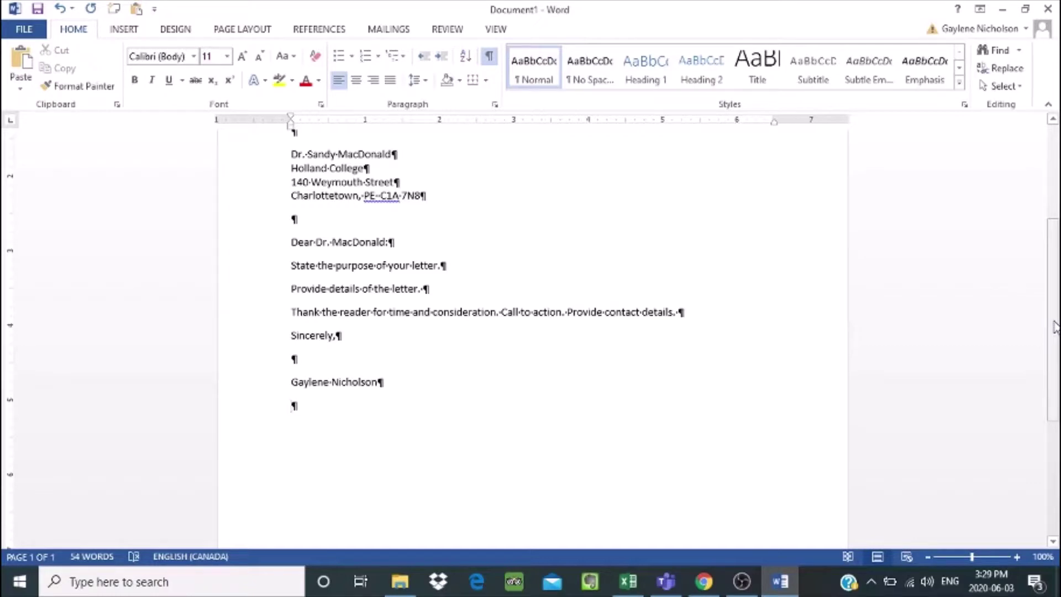
Step: Add an 'Enclosure: Resume' line below the signature, after a blank line
key("Return")
type("Encl")
key("BackSpace")
key("BackSpace")
type("closure")
type(": ")
type("Res")
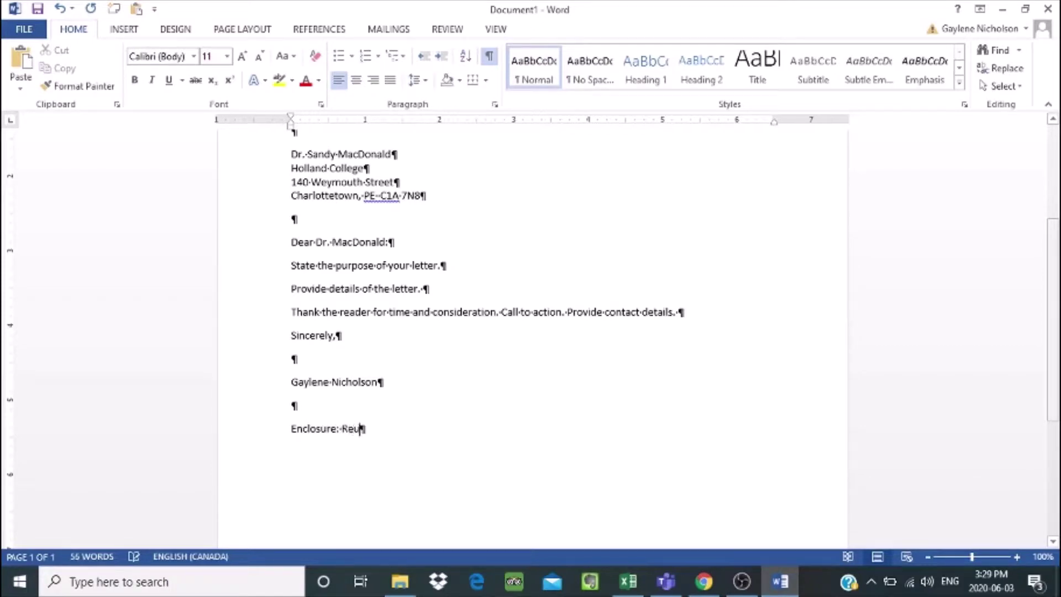
type("ume")
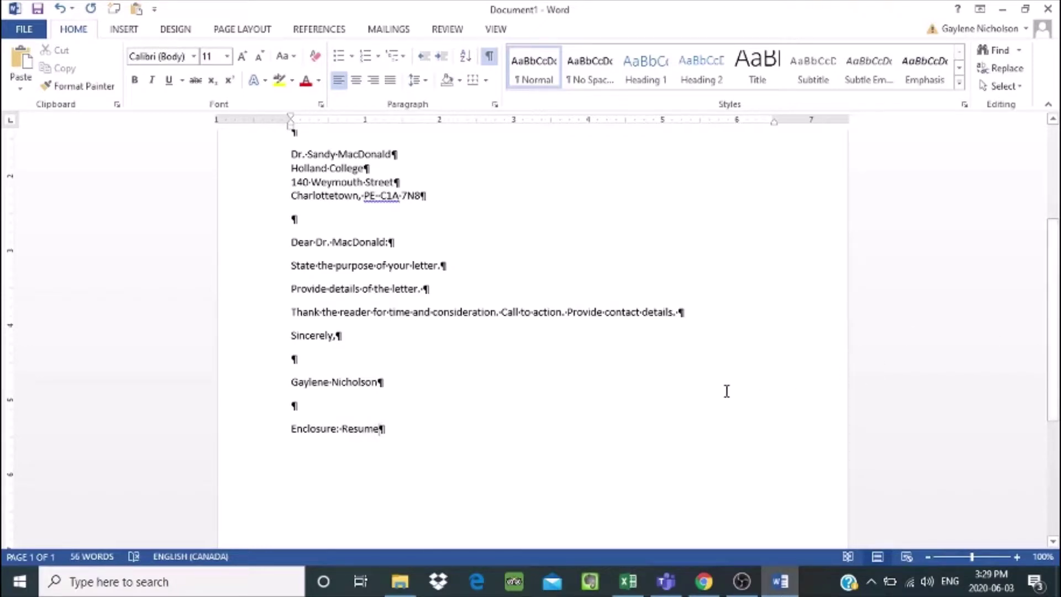
key("Up")
key("Up")
left_click_drag(1058, 329, 1048, 269)
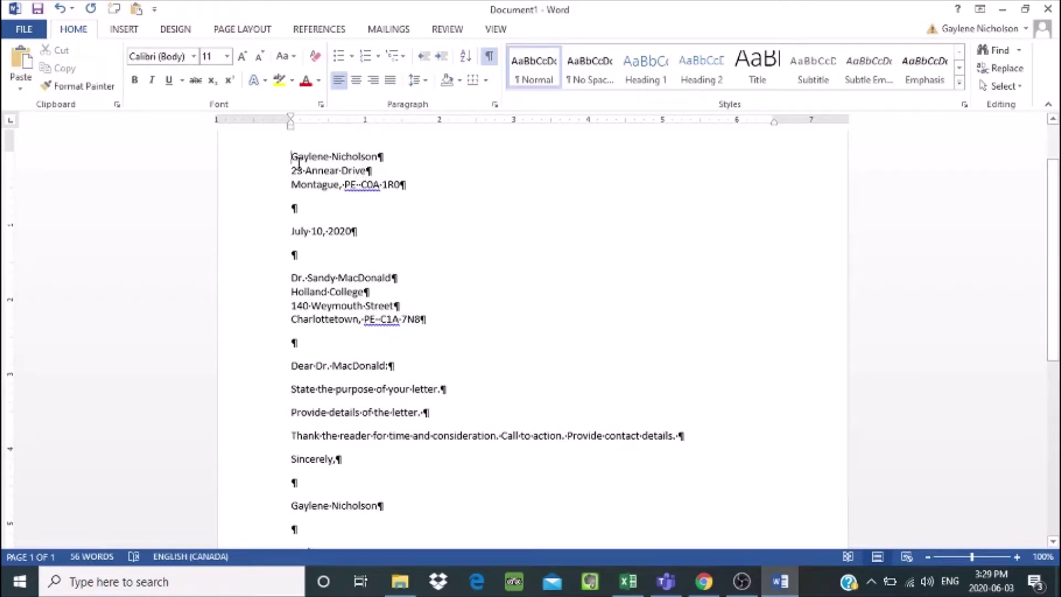
Step: Set the entire letter, letterhead to signature, to 12-point text
left_click_drag(292, 157, 450, 526)
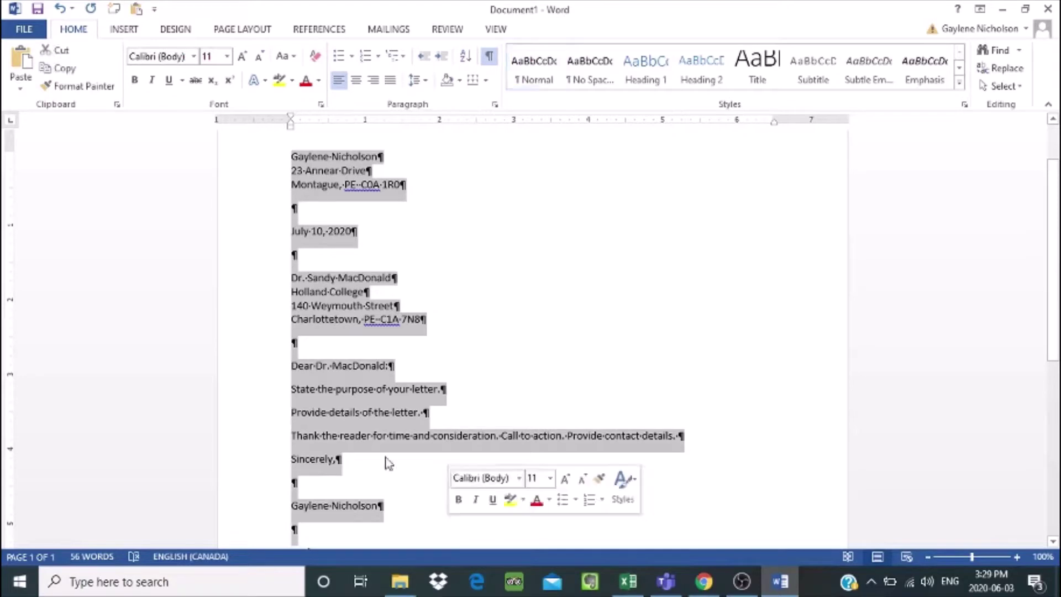
left_click(227, 56)
left_click(213, 133)
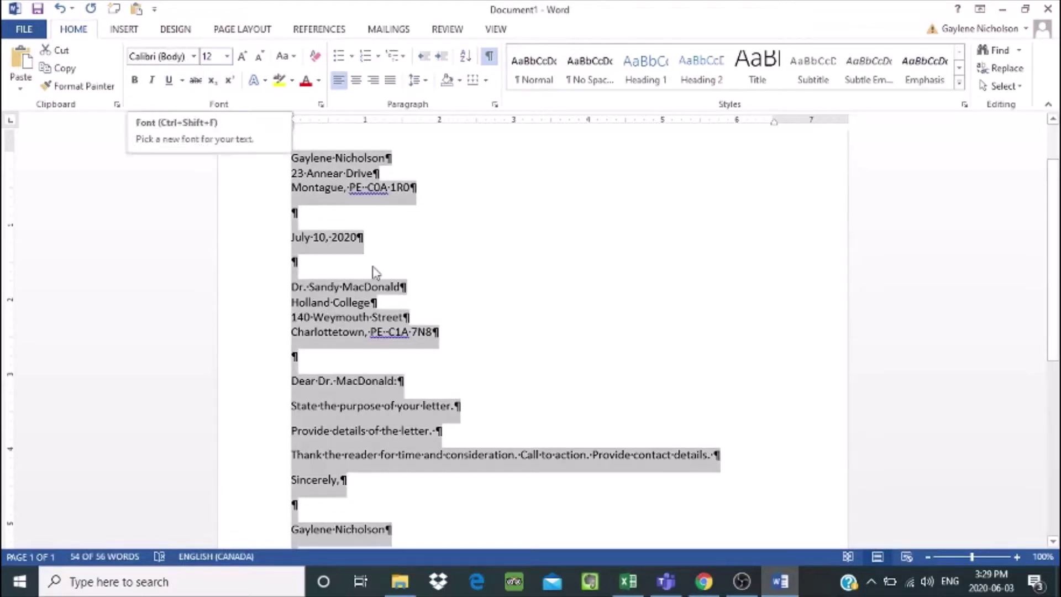
left_click(428, 203)
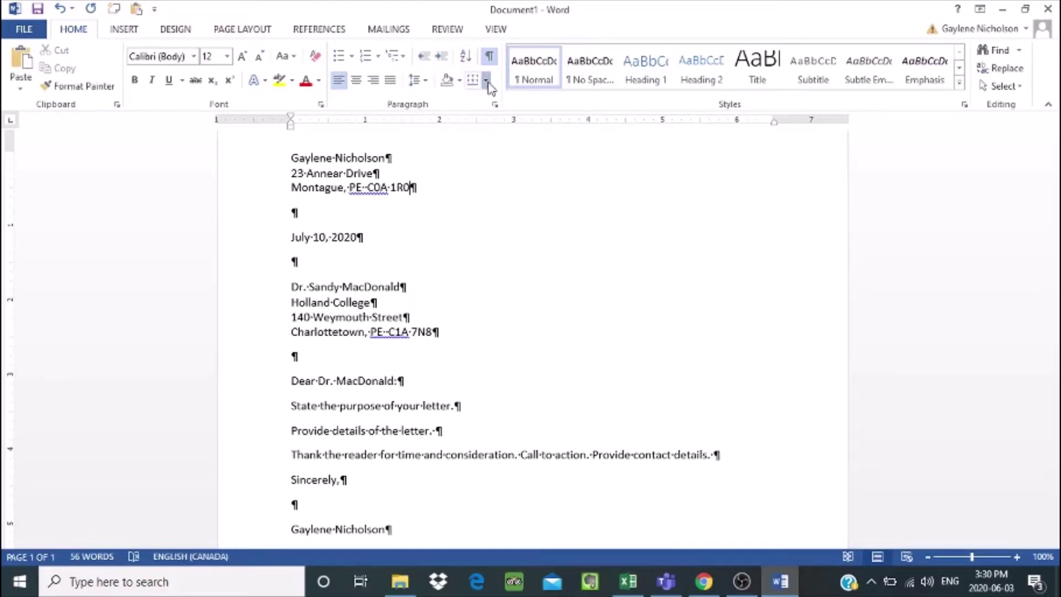
Step: Add a bottom border under the last letterhead line to separate it from the date
left_click(486, 82)
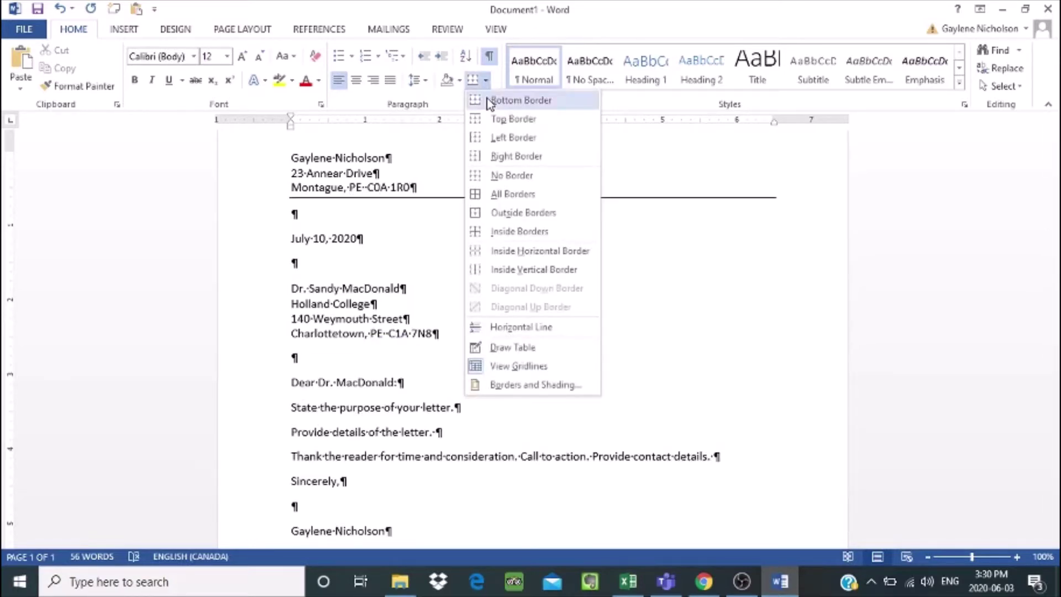
left_click(489, 101)
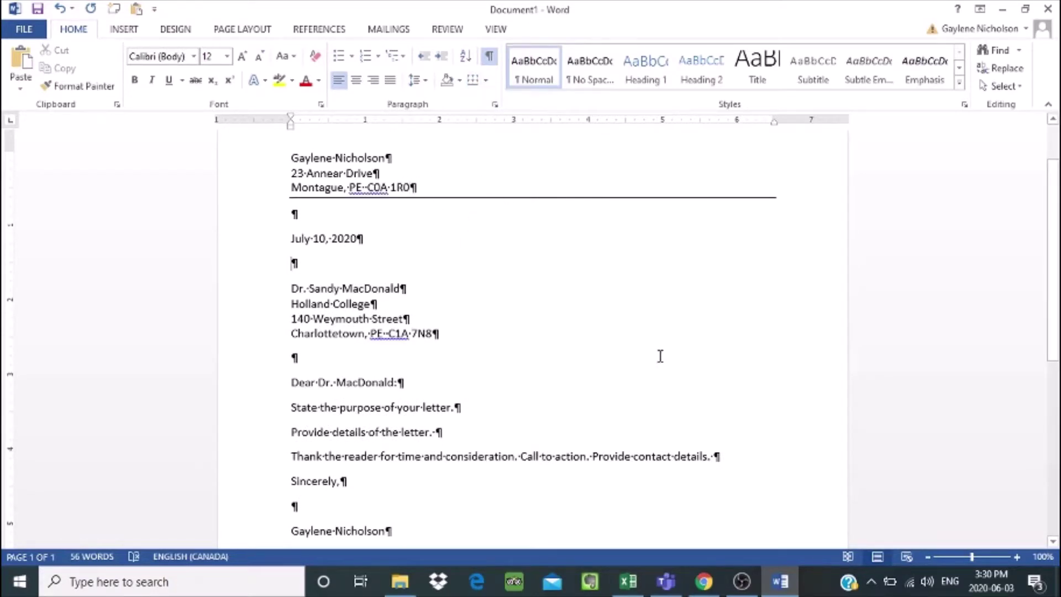
left_click_drag(1055, 297, 1054, 260)
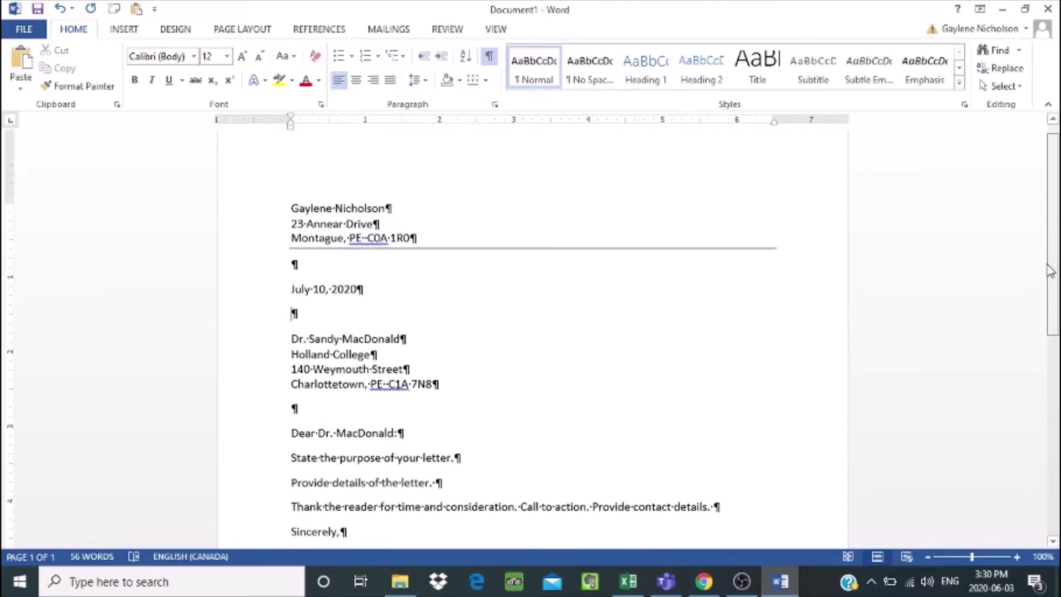
left_click(674, 356)
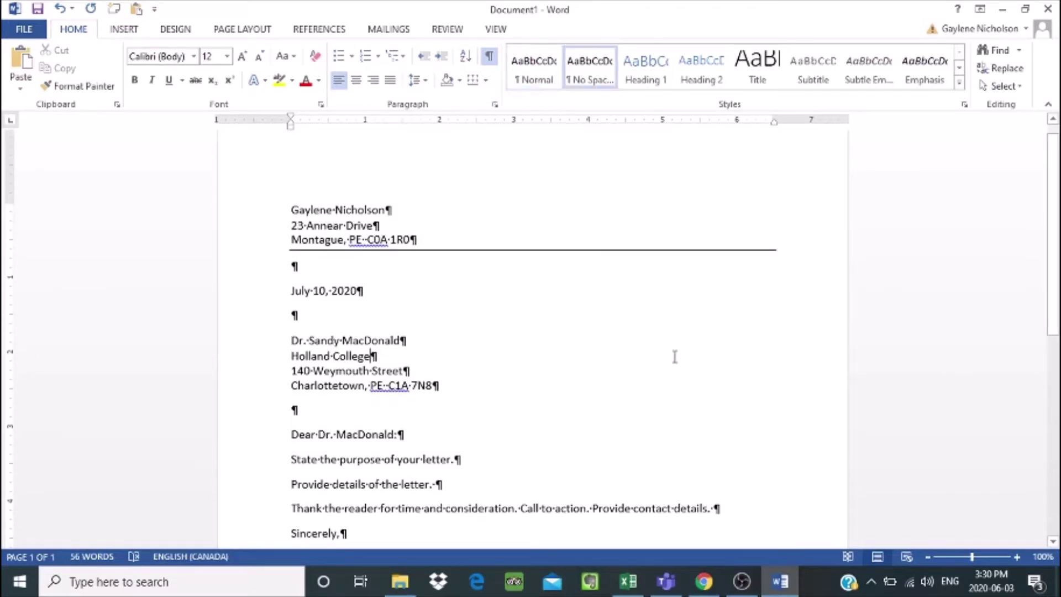
double_click(420, 305)
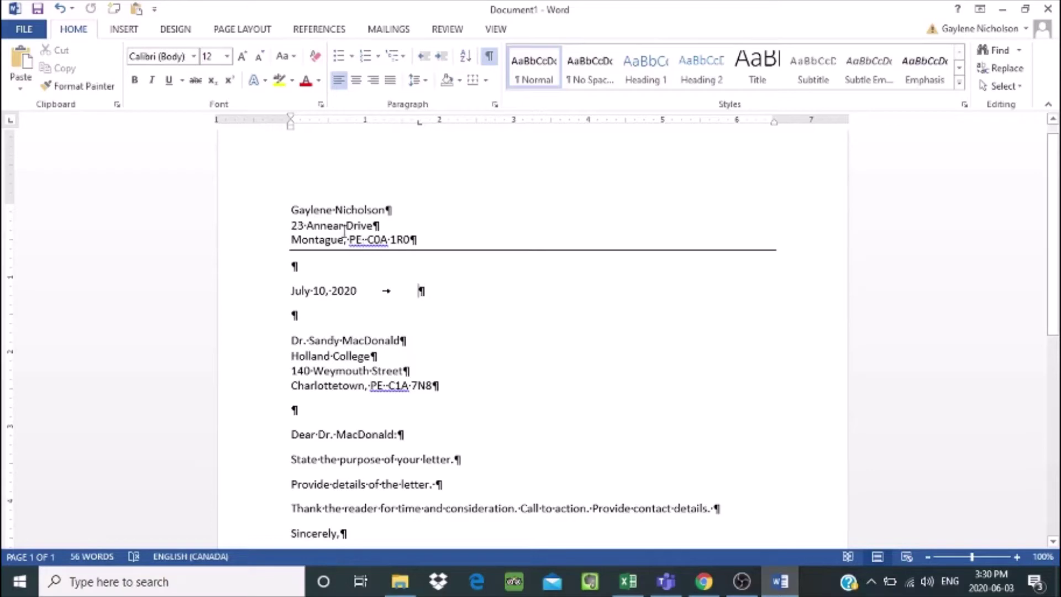
Step: Save the letter as 'Cover letter for job #123' in the September 2020 - May 2021 folder
left_click(17, 28)
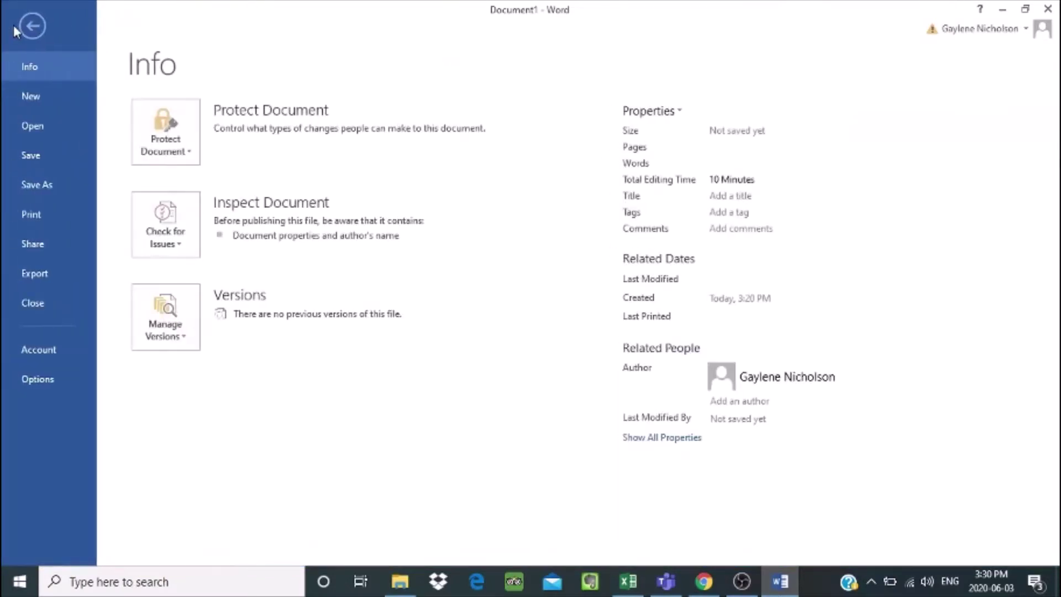
left_click(51, 186)
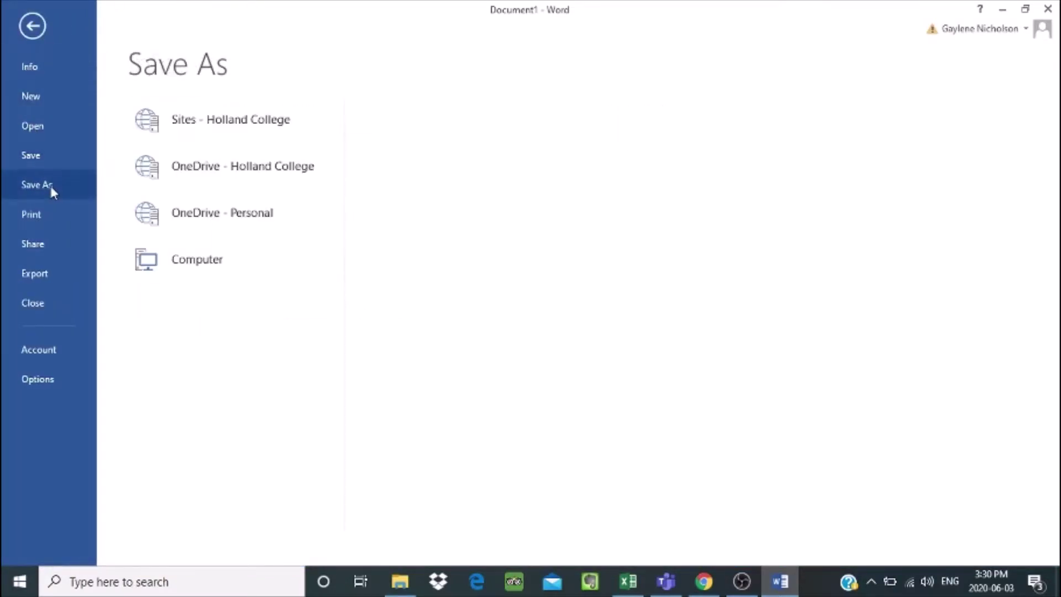
left_click(168, 258)
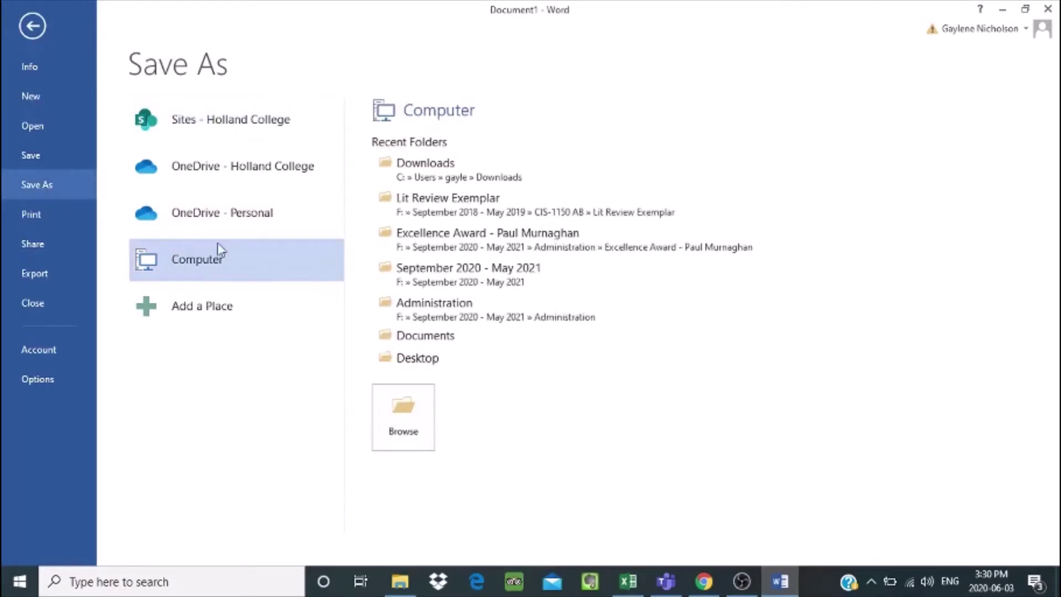
left_click(402, 283)
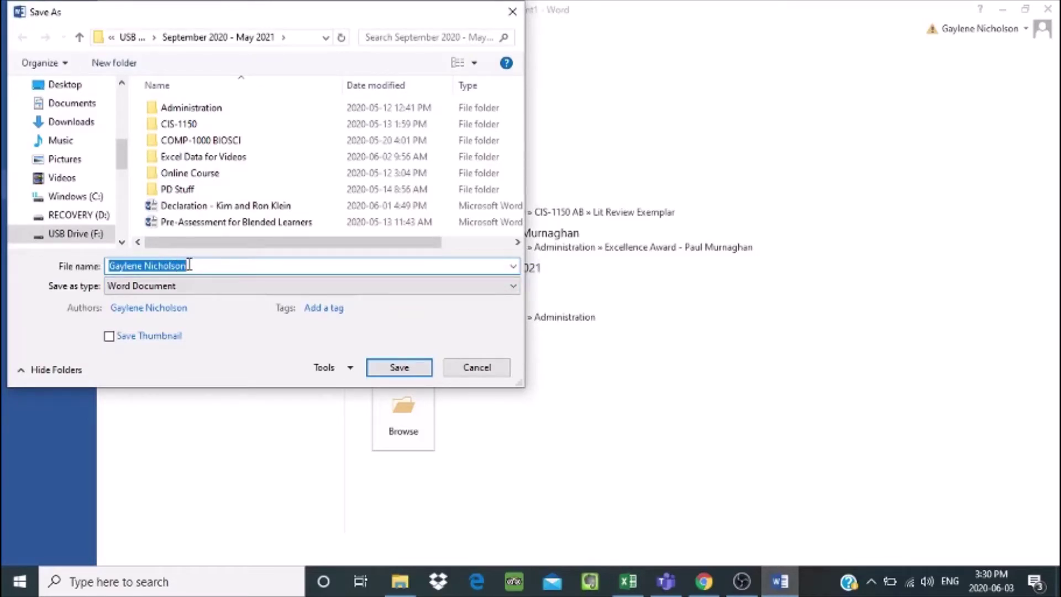
type("Cover")
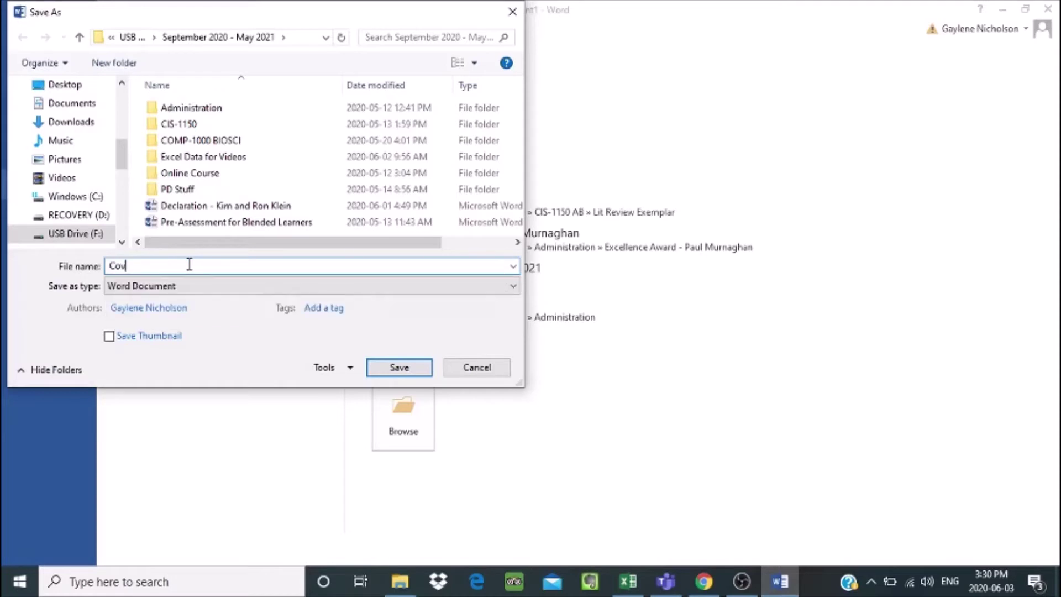
type(" letter for job #123")
left_click(379, 368)
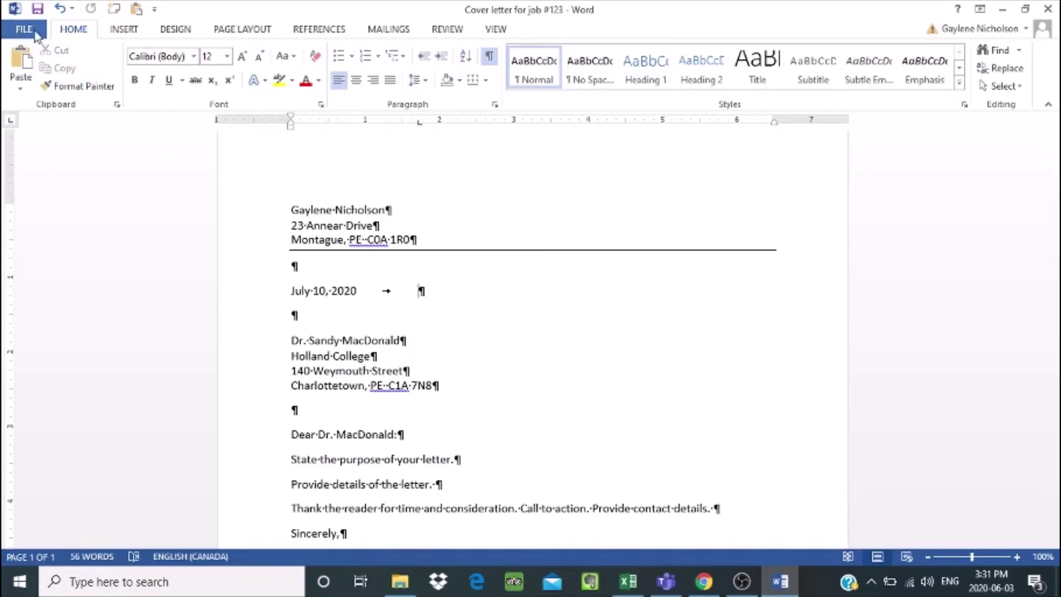
Step: Export the letter as PDF 'Cover letter for job #123.pdf' into the same September 2020 - May 2021 folder
left_click(36, 34)
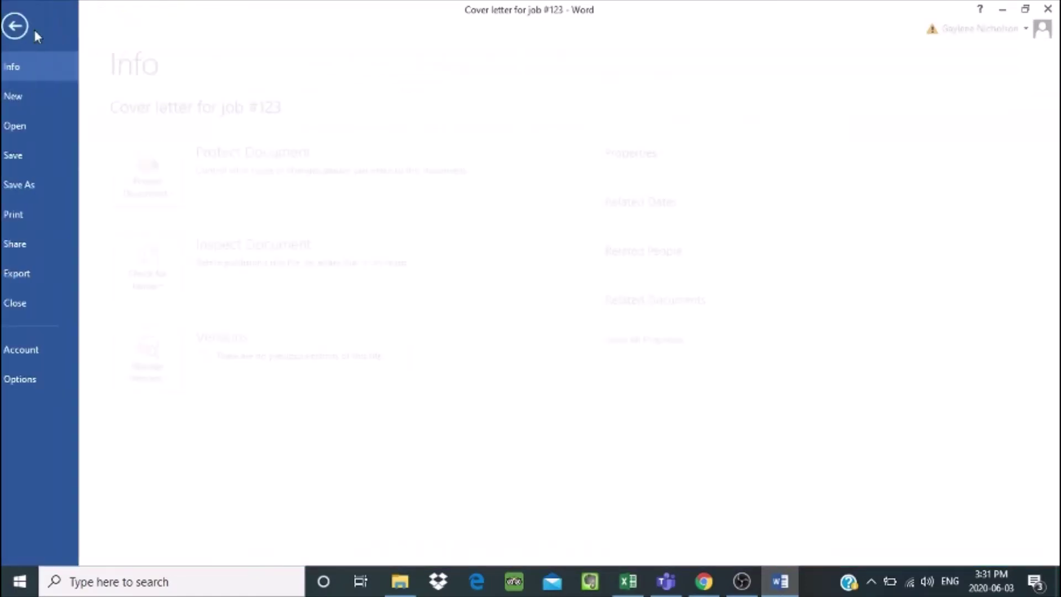
left_click(46, 188)
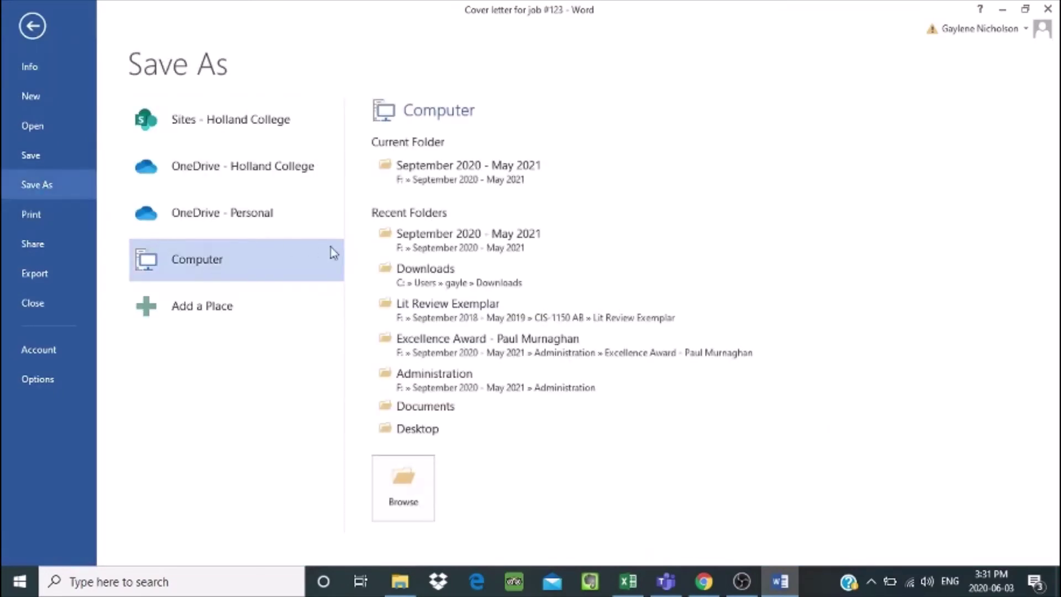
left_click(432, 182)
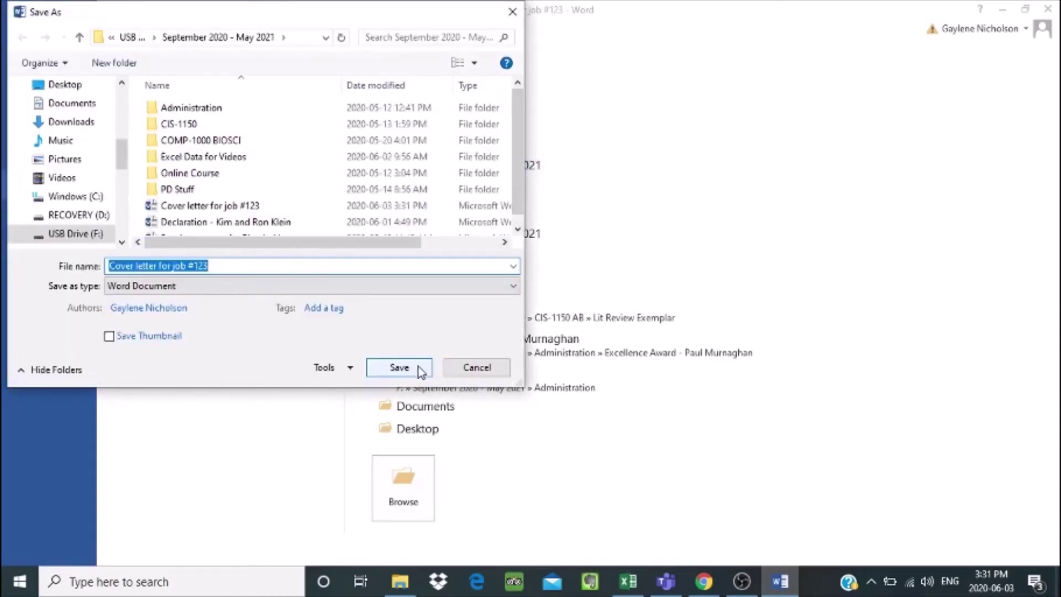
left_click(513, 285)
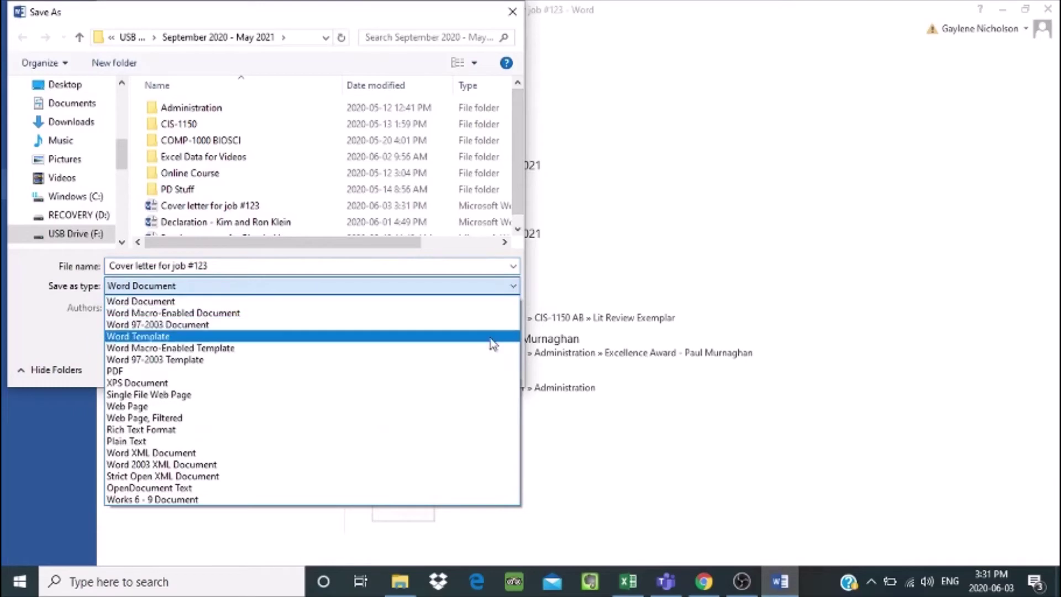
left_click(486, 372)
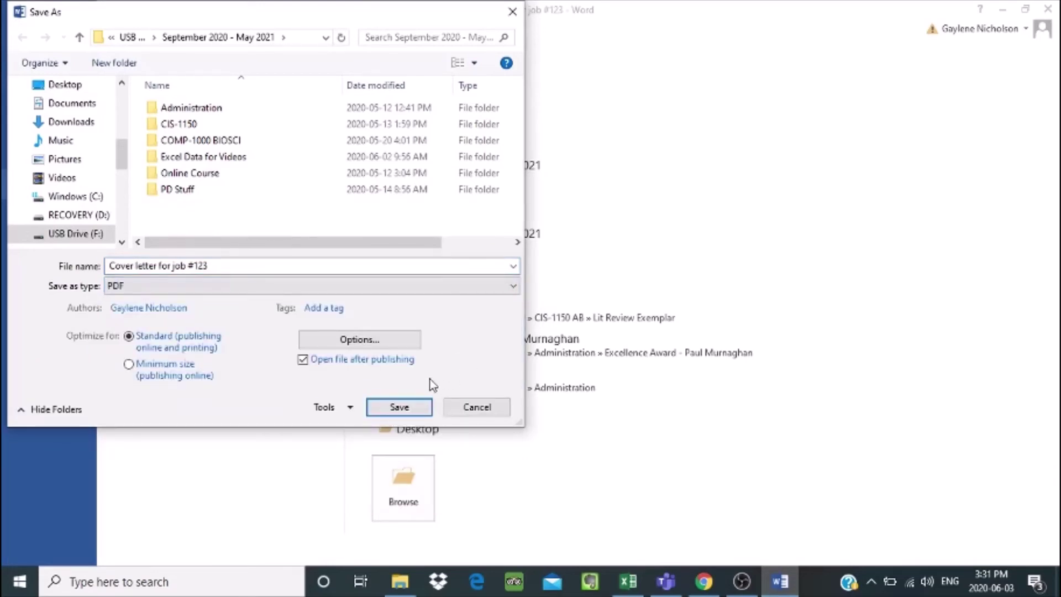
left_click(409, 414)
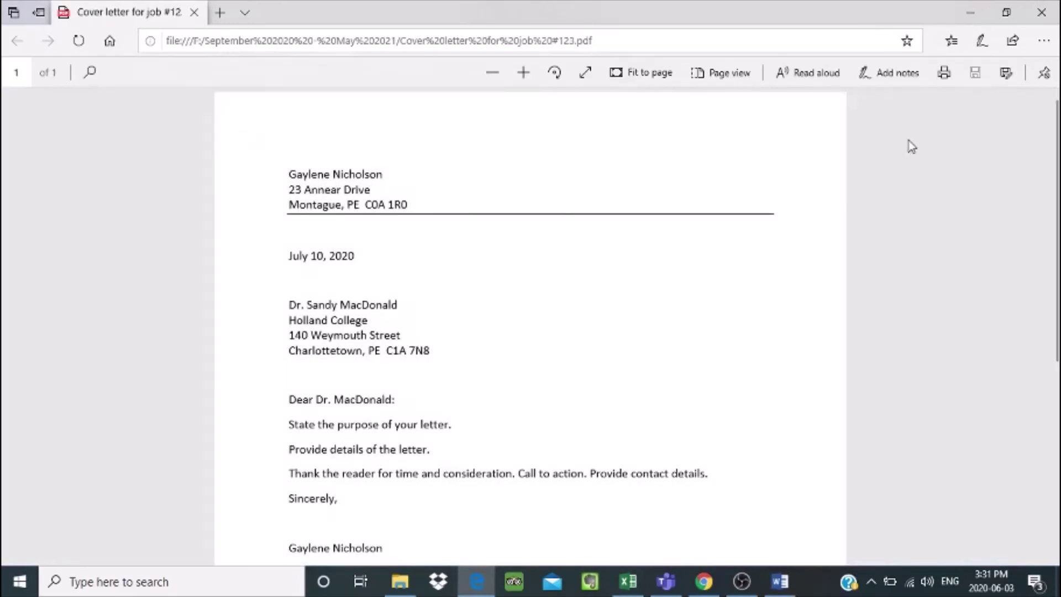
left_click_drag(1056, 174, 1057, 209)
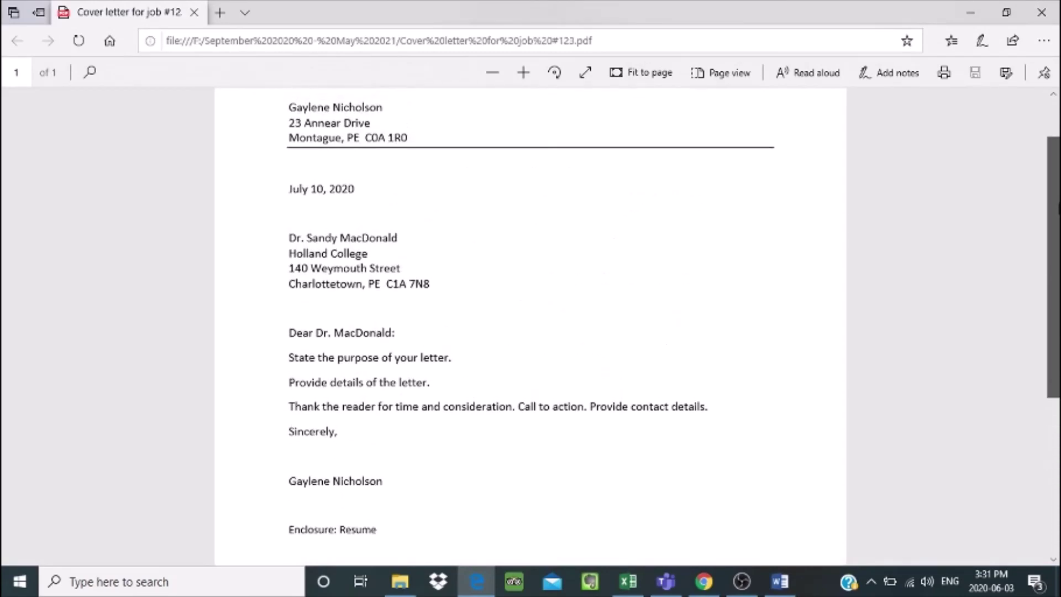